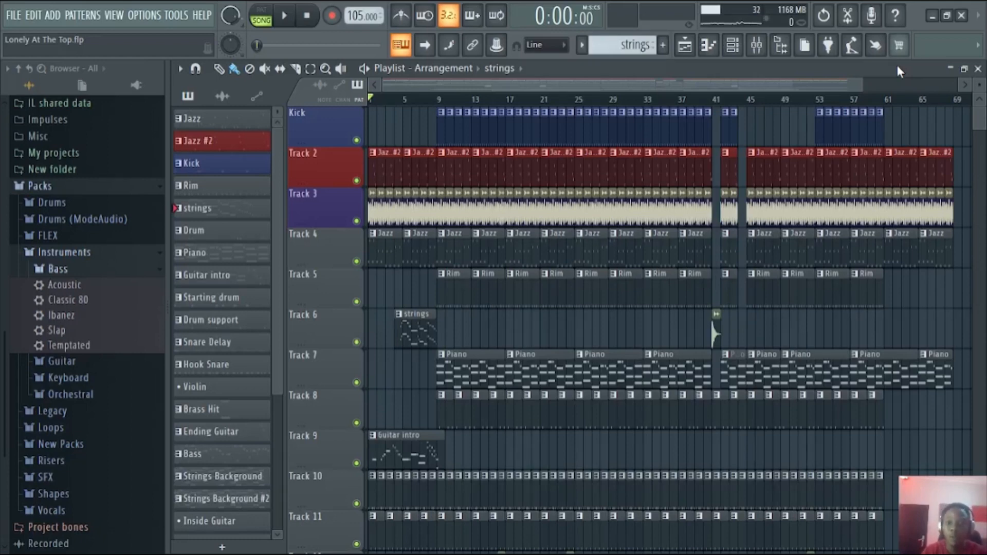
- Play the song from the start and view its arrangement in the playlist
left_click(760, 46)
left_click(686, 48)
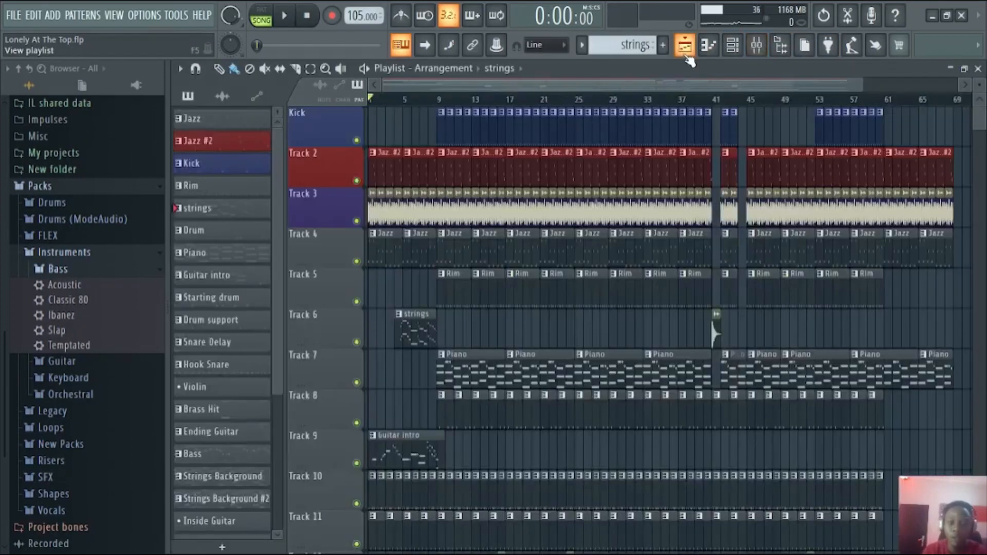
key("space")
key("F7")
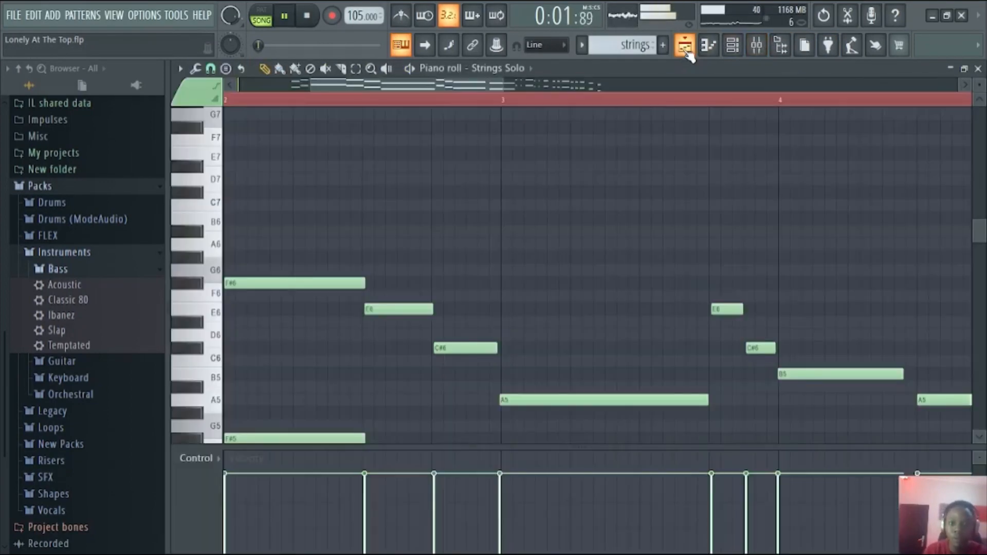
left_click(686, 49)
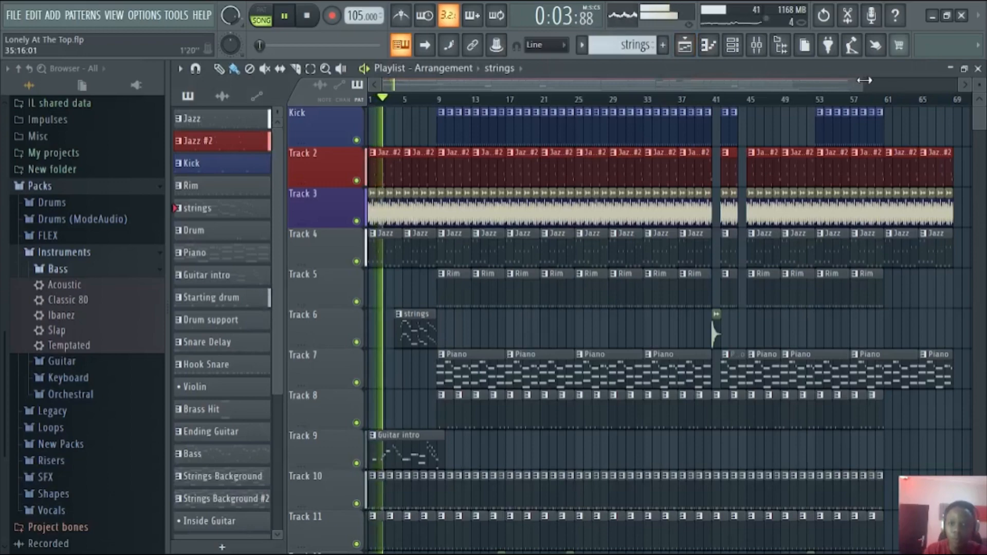
left_click_drag(865, 80, 755, 84)
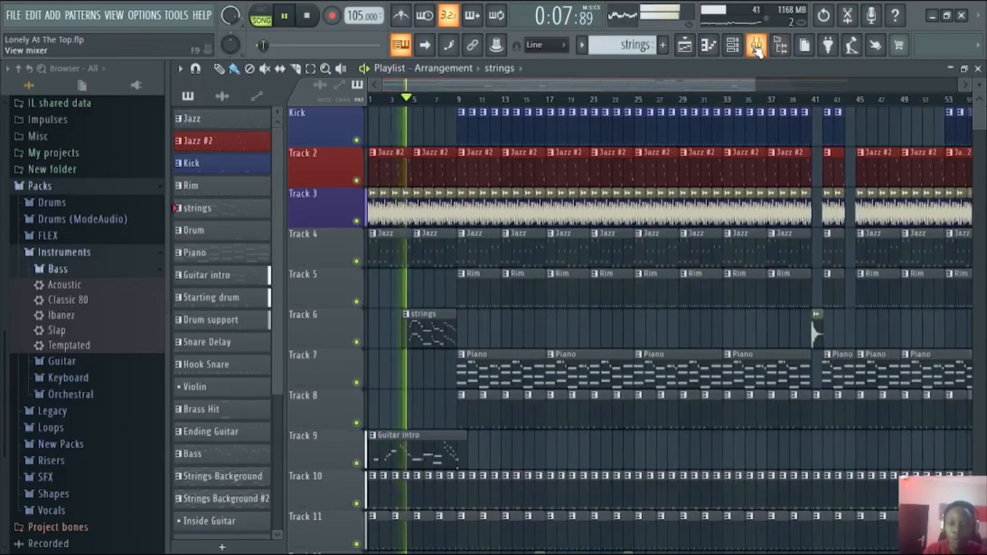
- Isolate the Jazz and Jazz #2 mixer tracks, listen to them together, and select the Jazz track
left_click(755, 49)
key("space")
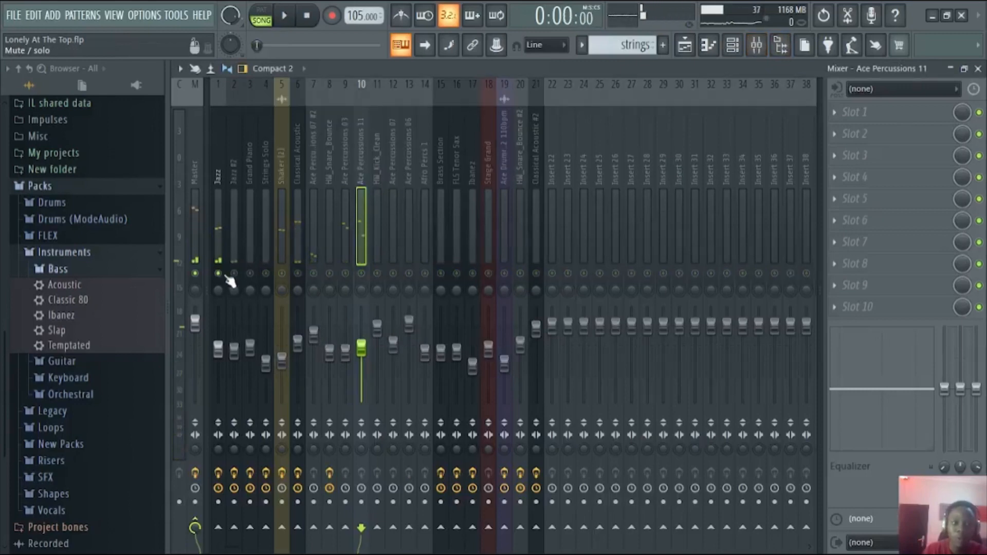
left_click(234, 274)
key("space")
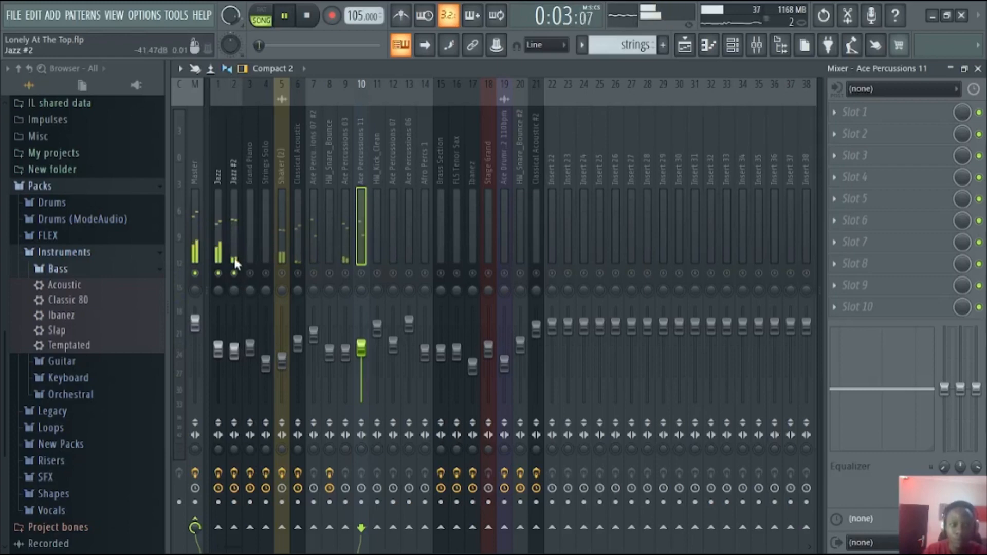
left_click(222, 230)
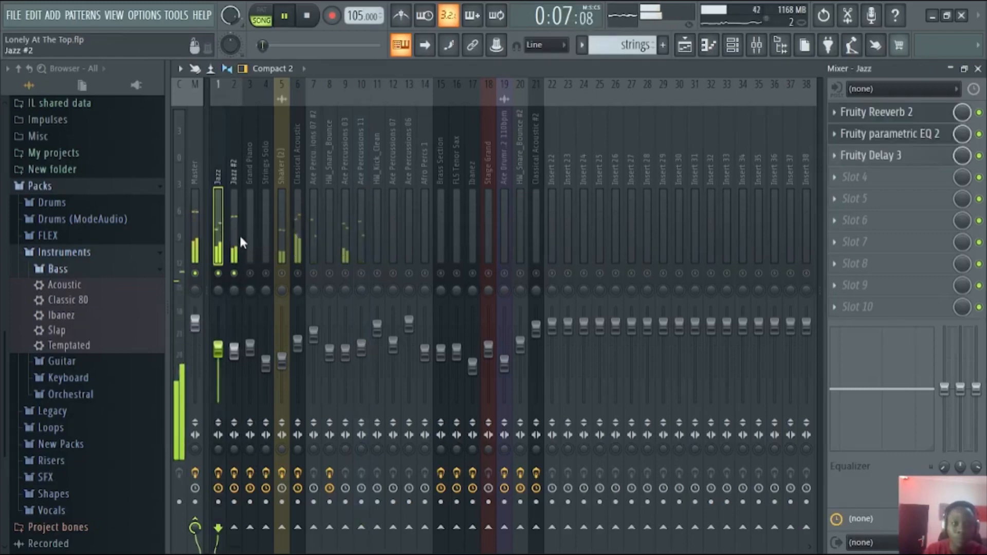
key("space")
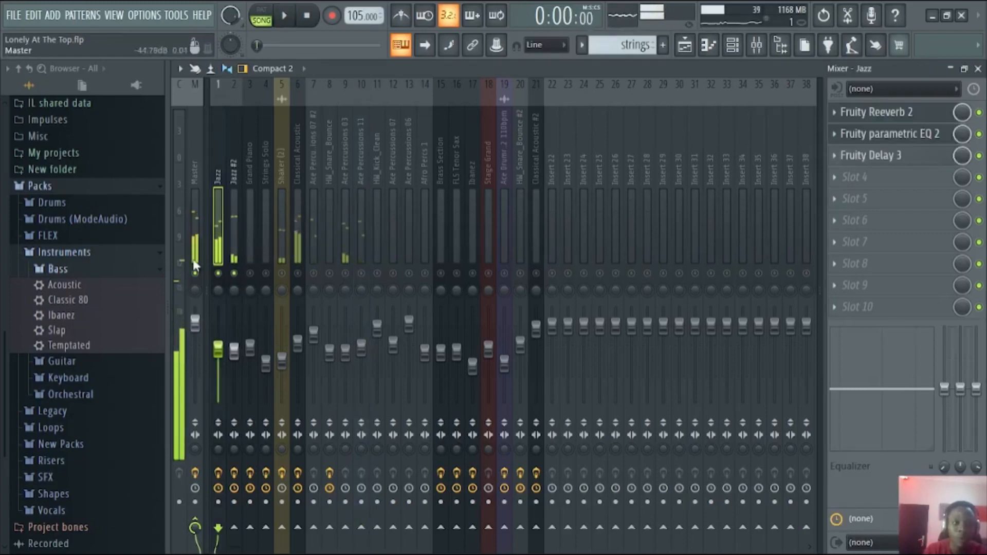
- Look through the Guitar instrument presets in the Packs folder of the browser
left_click(82, 362)
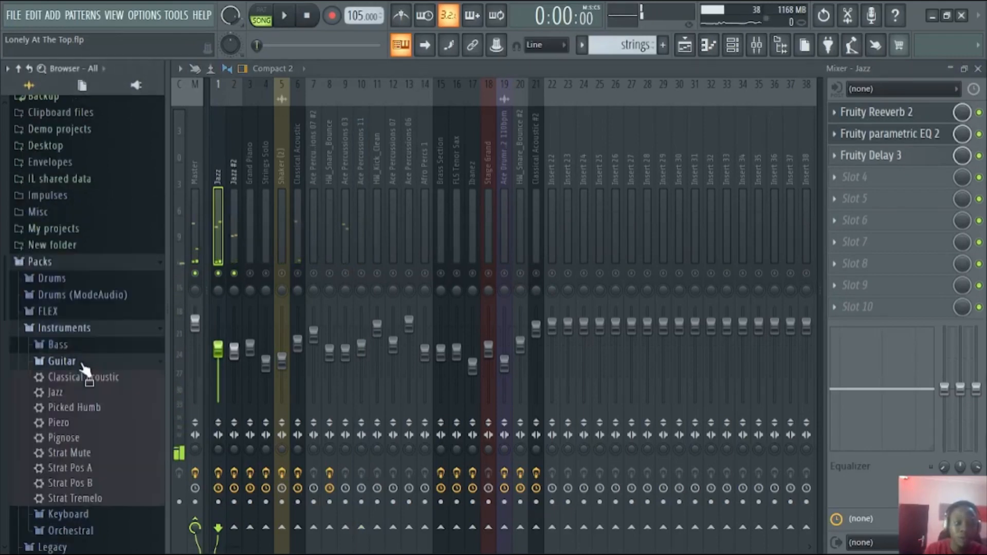
left_click(68, 263)
left_click(70, 406)
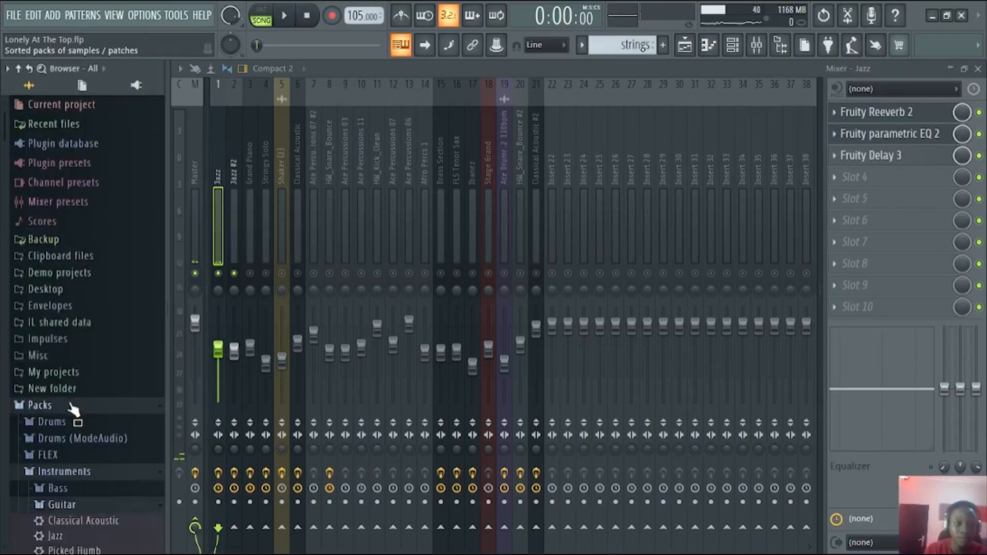
scroll(74, 417, "down", 4)
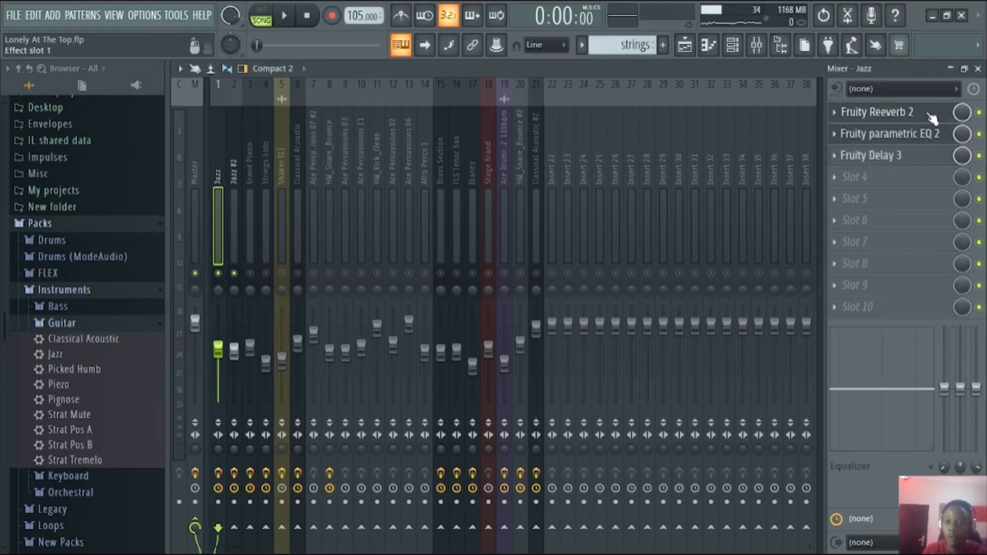
- Look through the effect plugins available for an empty Jazz slot and check the Fruity Reeverb 2 slot
left_click(864, 199)
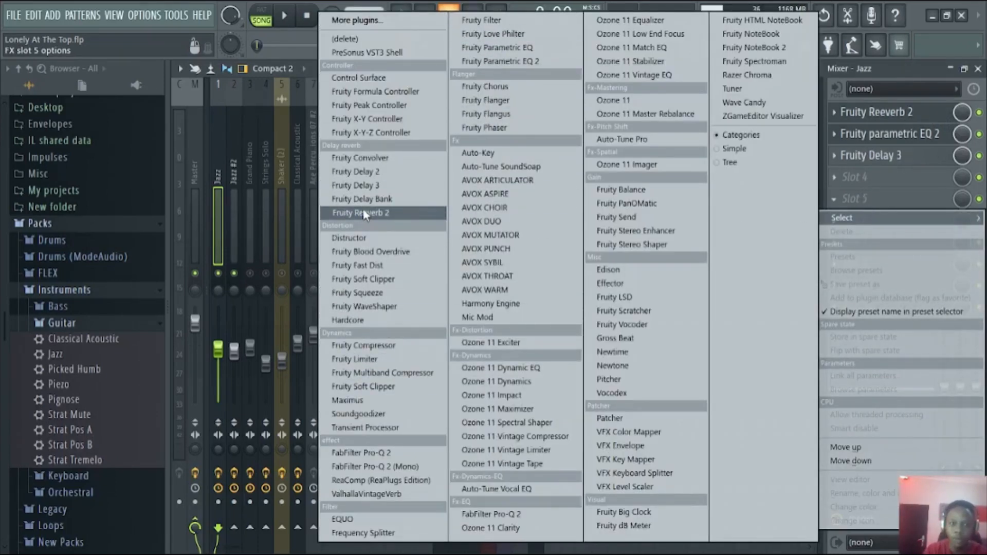
left_click(903, 174)
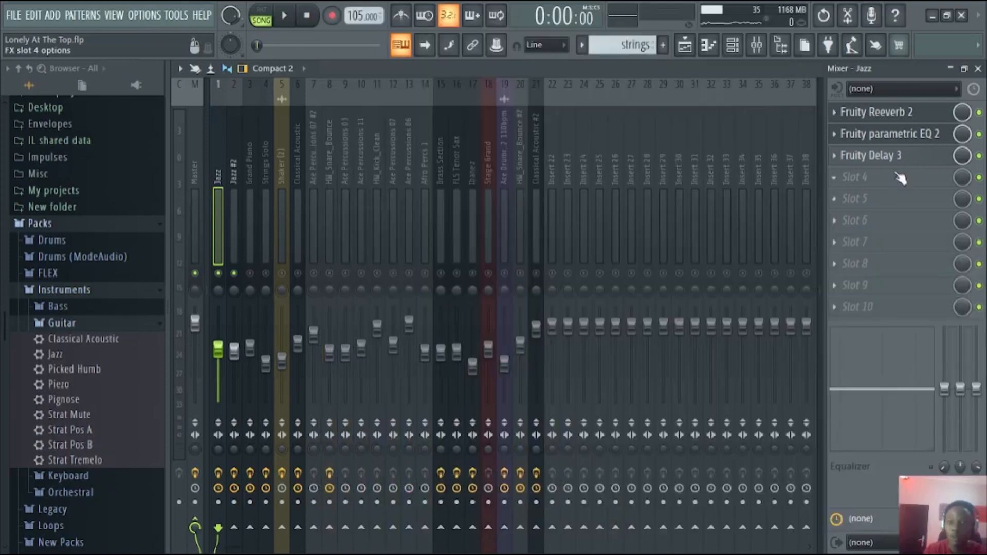
left_click(890, 119)
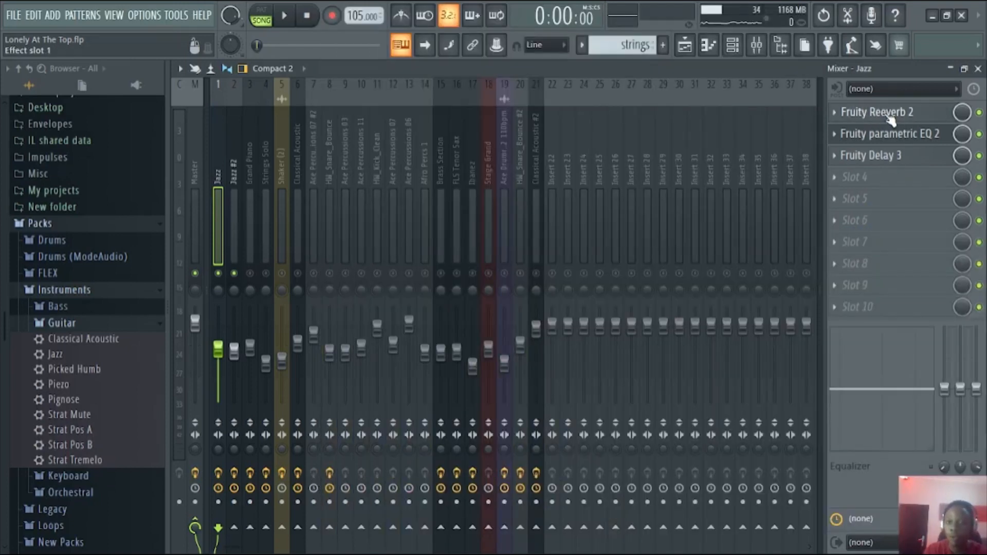
left_click(890, 118)
left_click(890, 119)
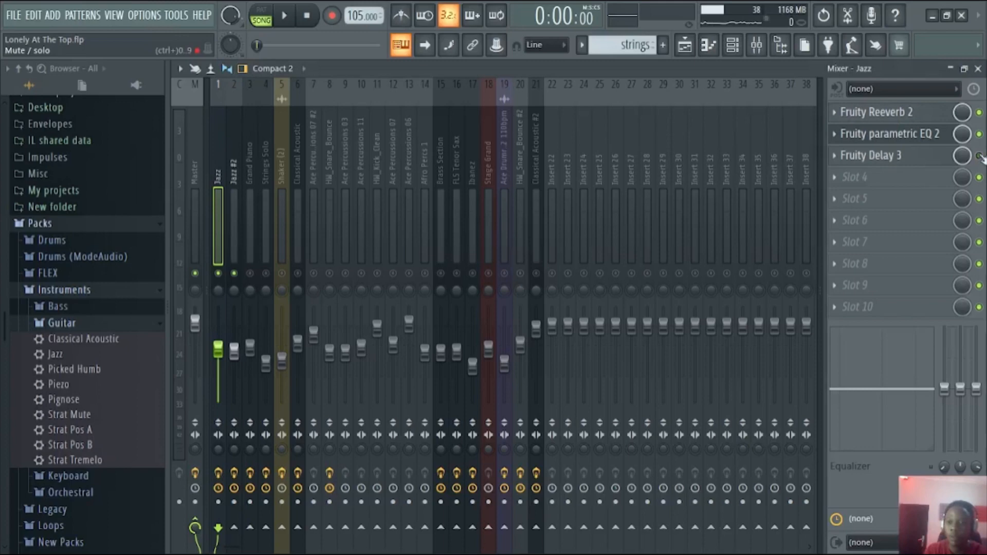
- Bypass Fruity Parametric EQ 2 and Fruity Delay 3 on the Jazz and Jazz #2 tracks, leaving only the reverb active
left_click(980, 134)
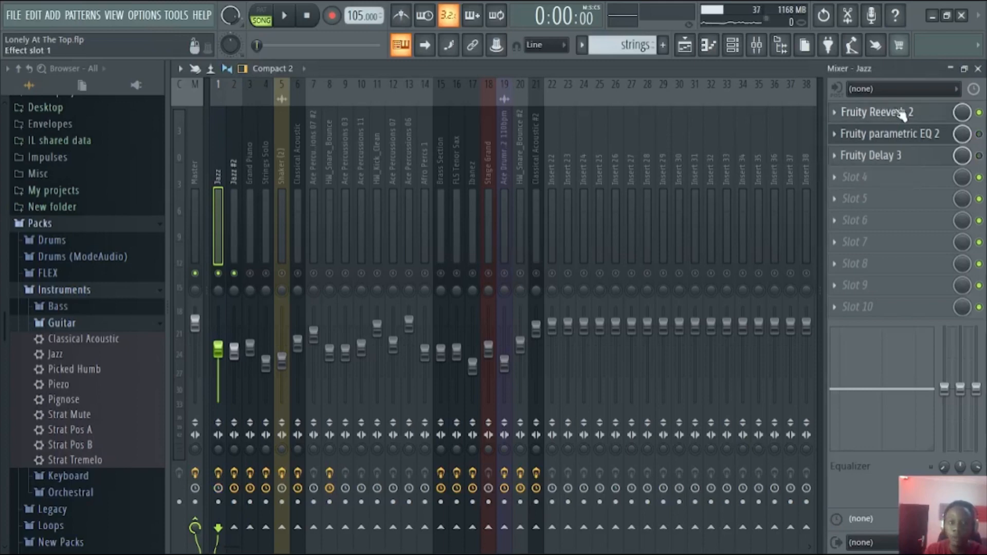
left_click(231, 205)
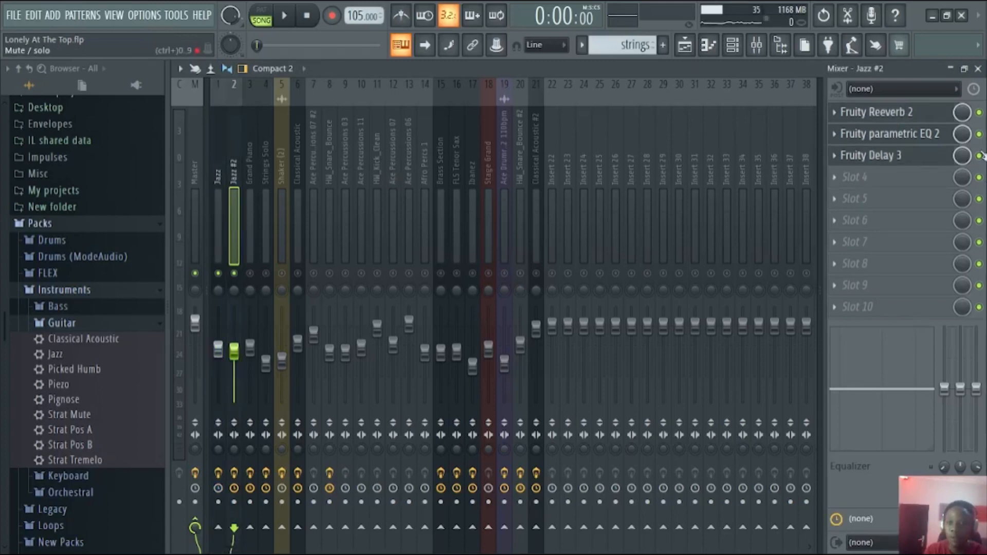
left_click(218, 213)
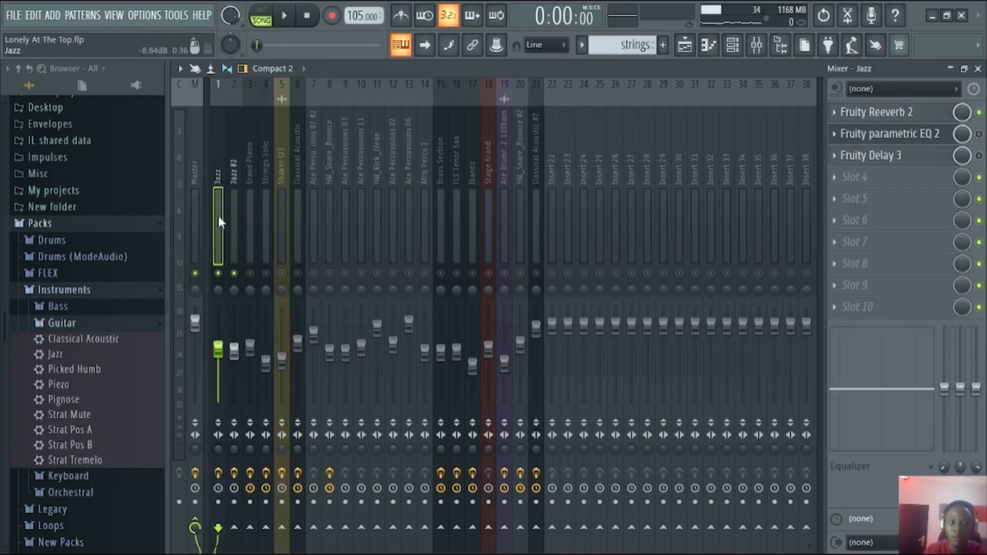
- Open Fruity Reeverb 2 on the Jazz track and play the song to audition the guitars with reverb only
left_click(931, 118)
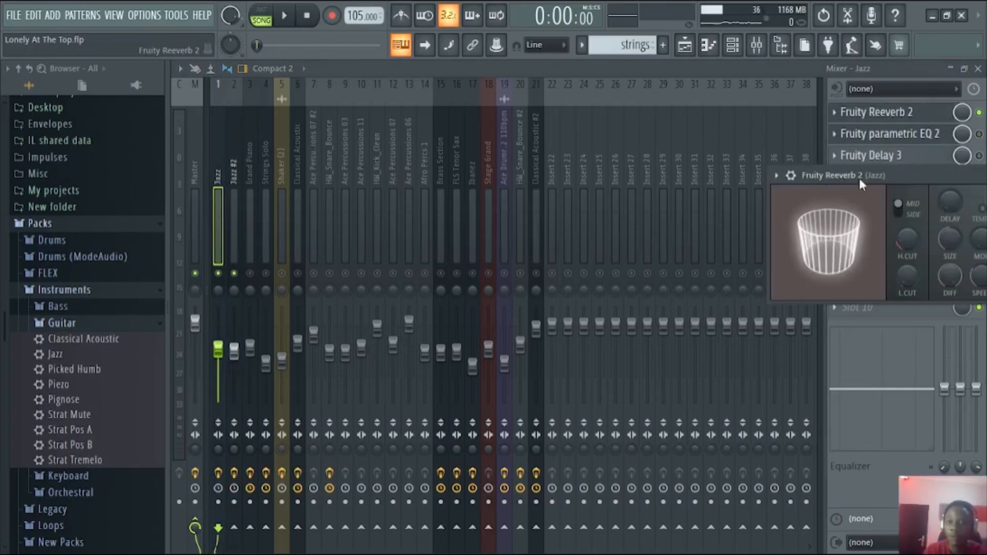
left_click_drag(860, 178, 613, 190)
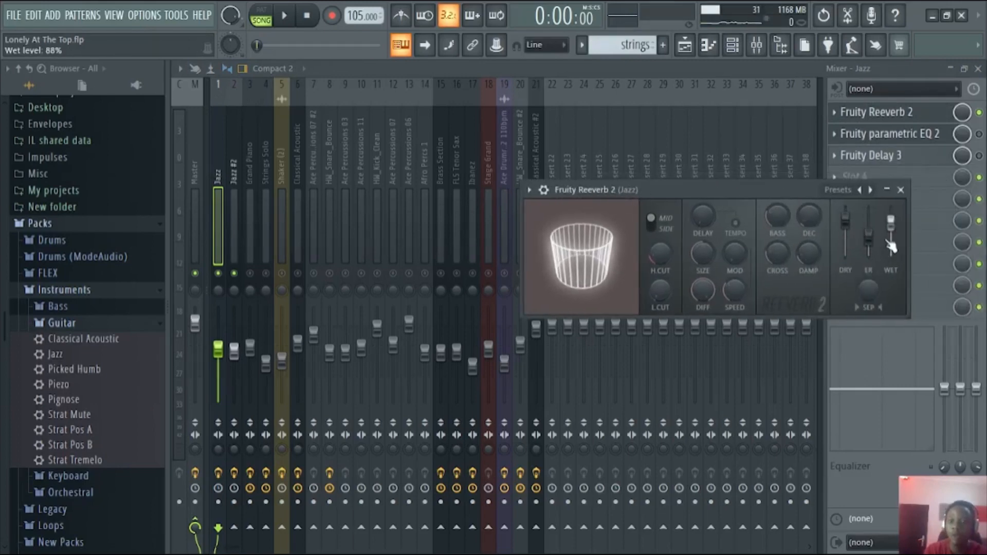
key("space")
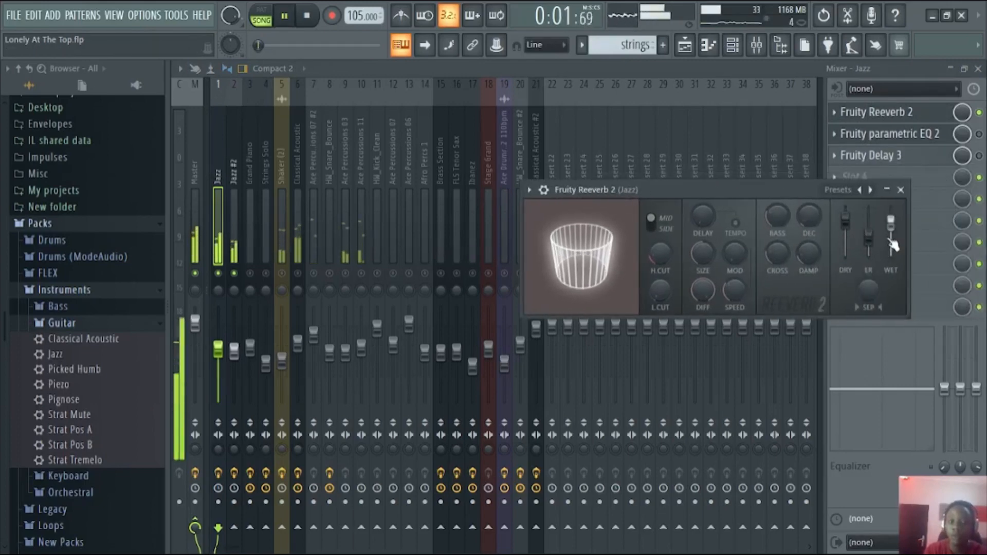
key("space")
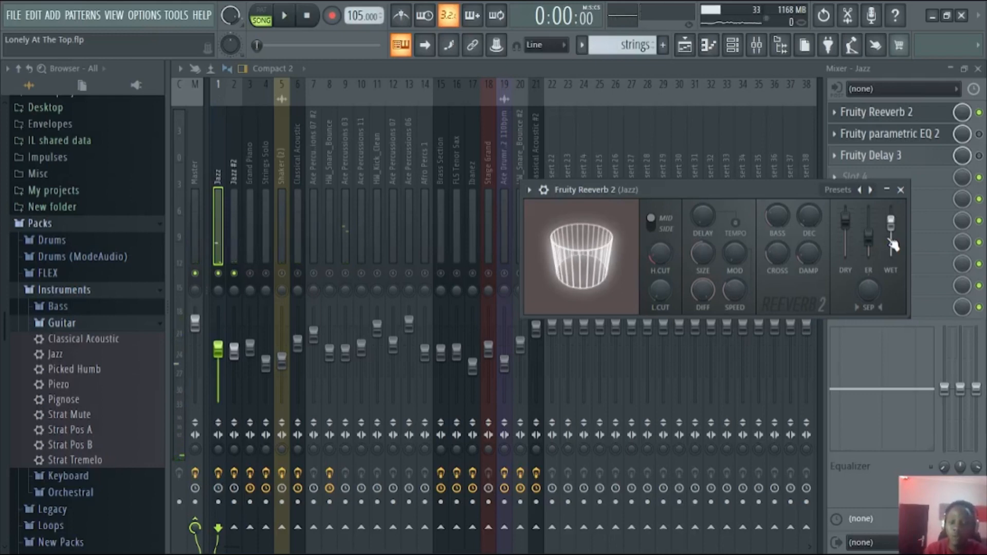
key("space")
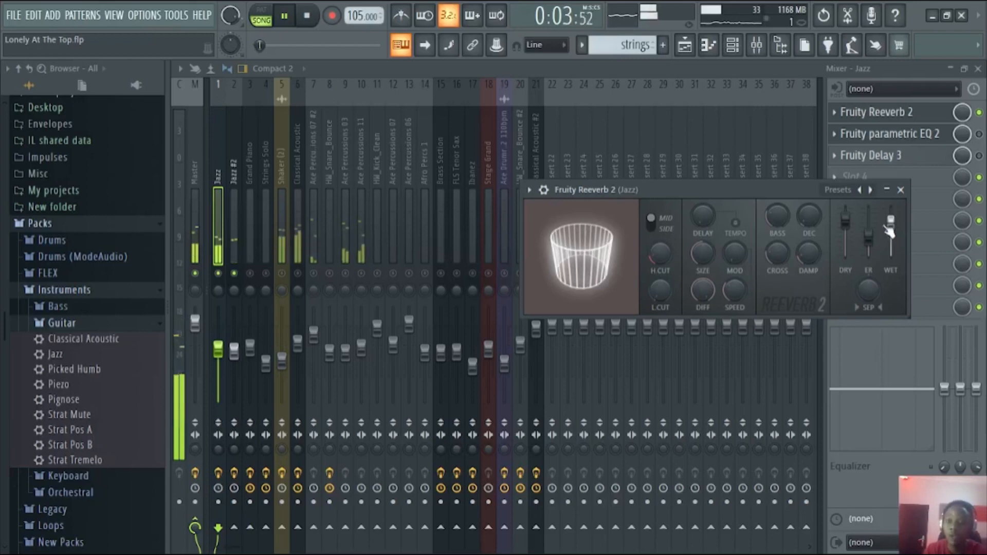
left_click(888, 192)
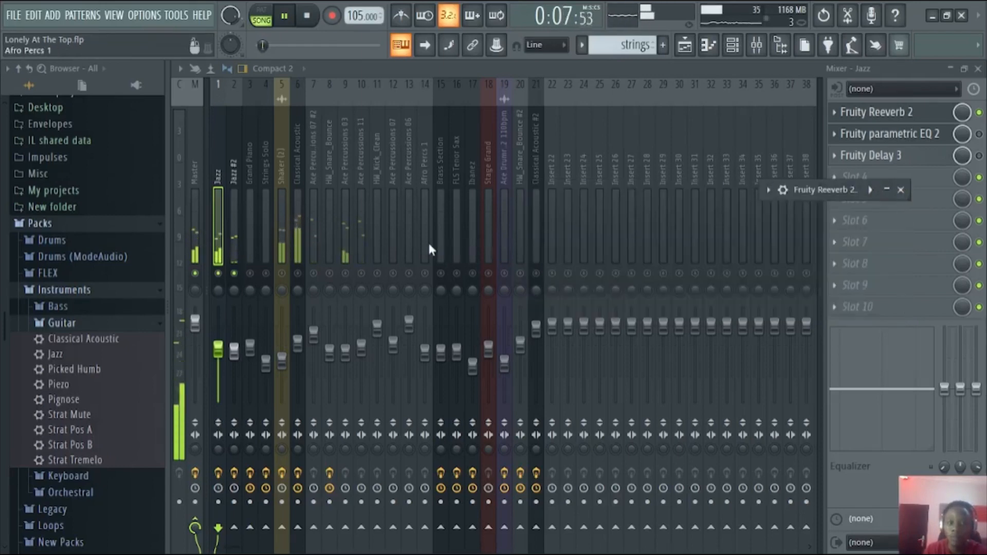
key("space")
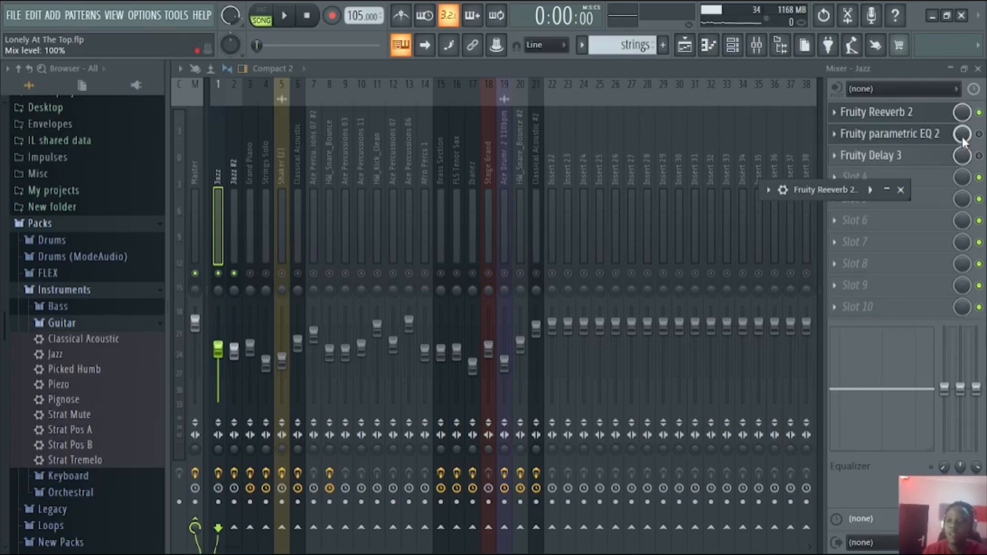
- Move band 3 of Fruity Parametric EQ 2 on the Jazz track to a slightly lower frequency and higher gain, and preview the sound
left_click(925, 140)
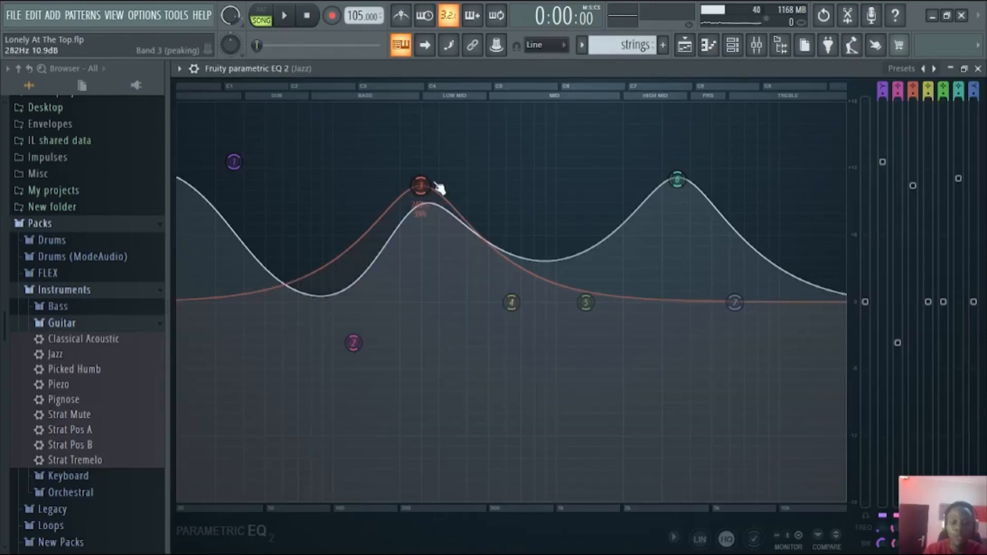
key("space")
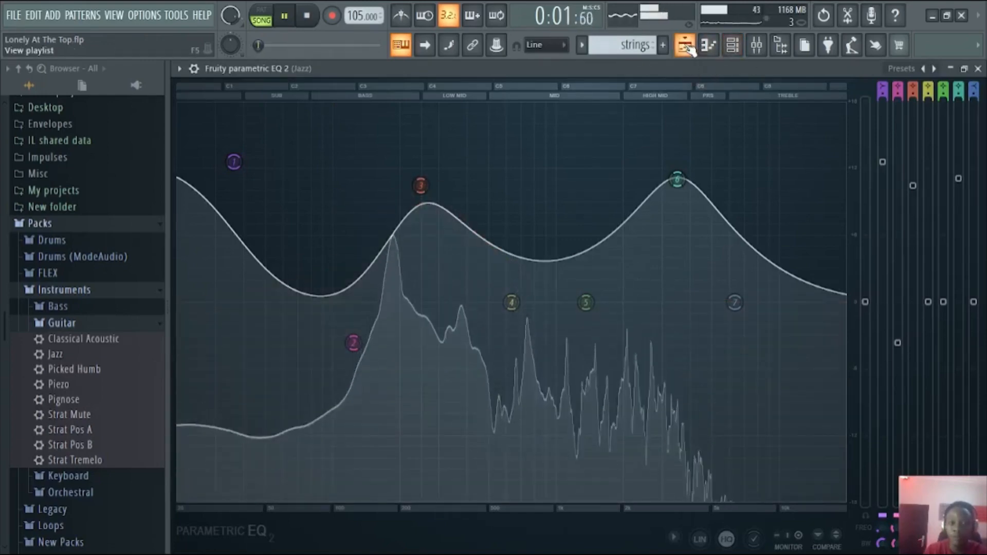
key("space")
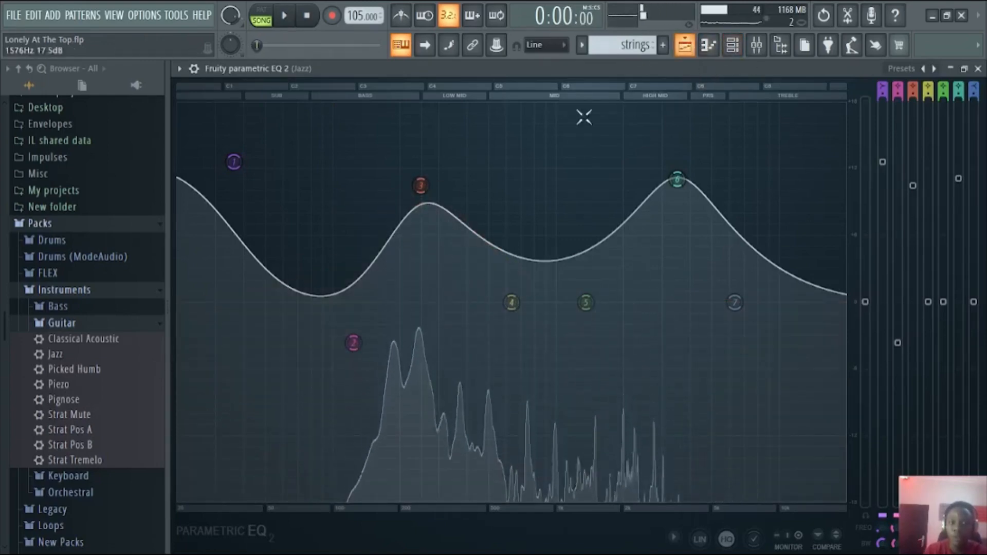
left_click_drag(421, 187, 399, 170)
key("space")
key("space")
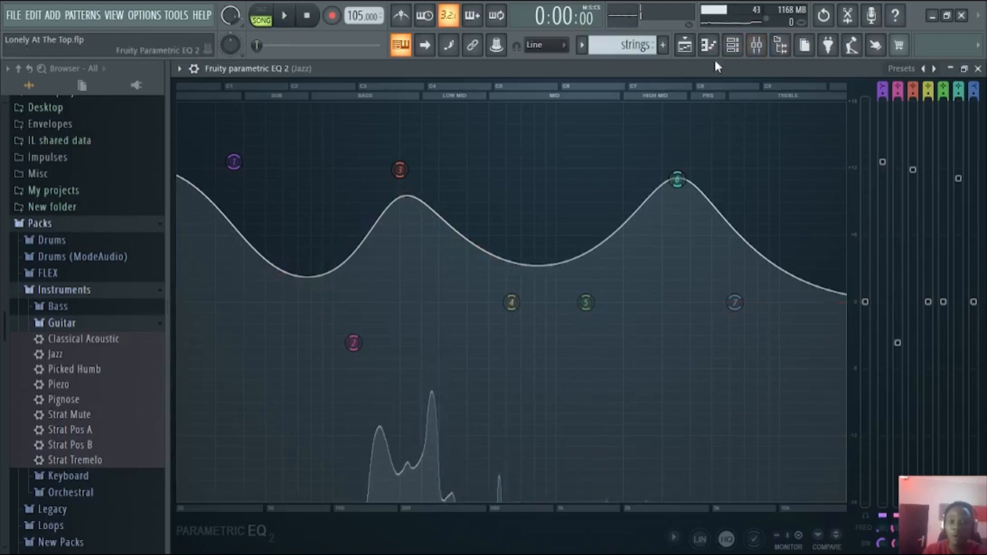
- Re-enable Fruity Delay 3 on the Jazz mixer track and open its settings
left_click(765, 47)
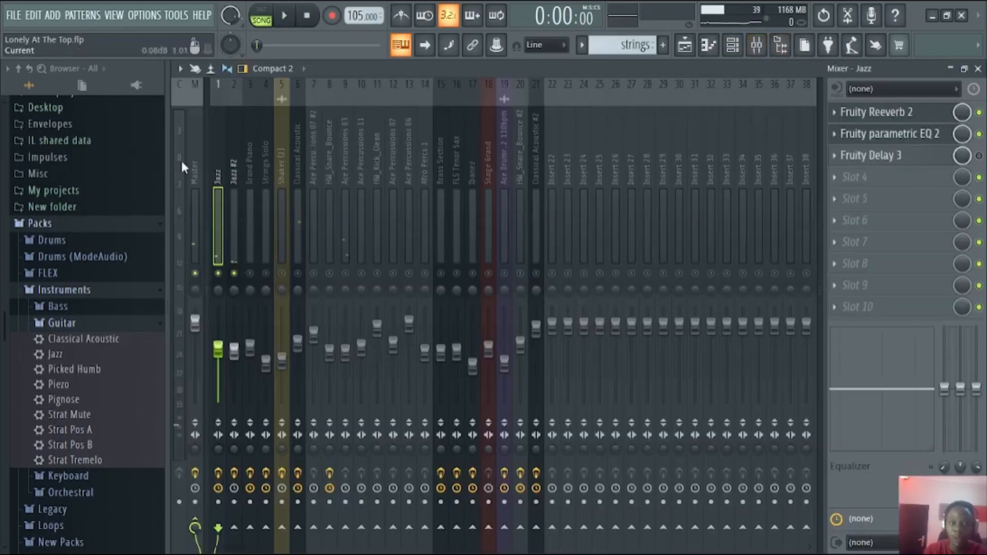
left_click(233, 198)
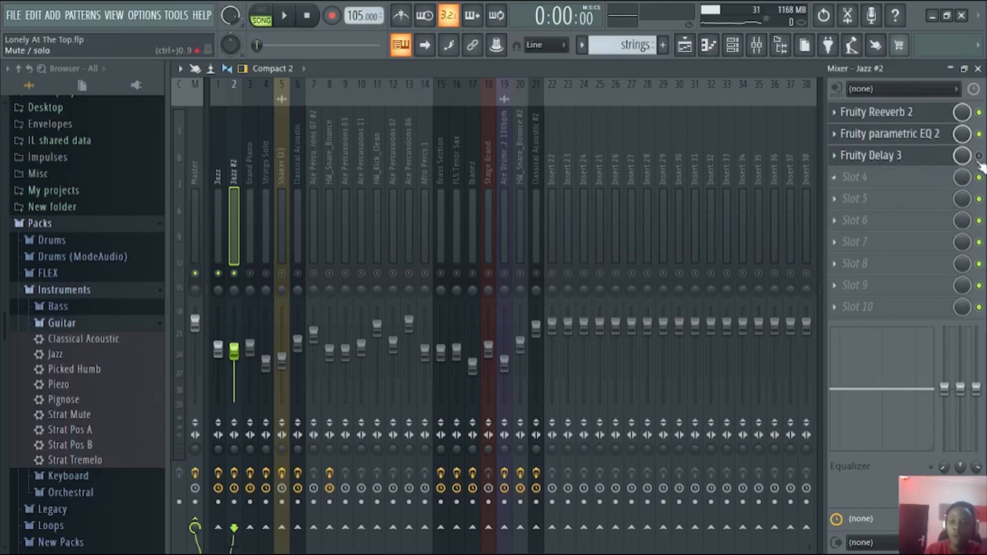
left_click(217, 232)
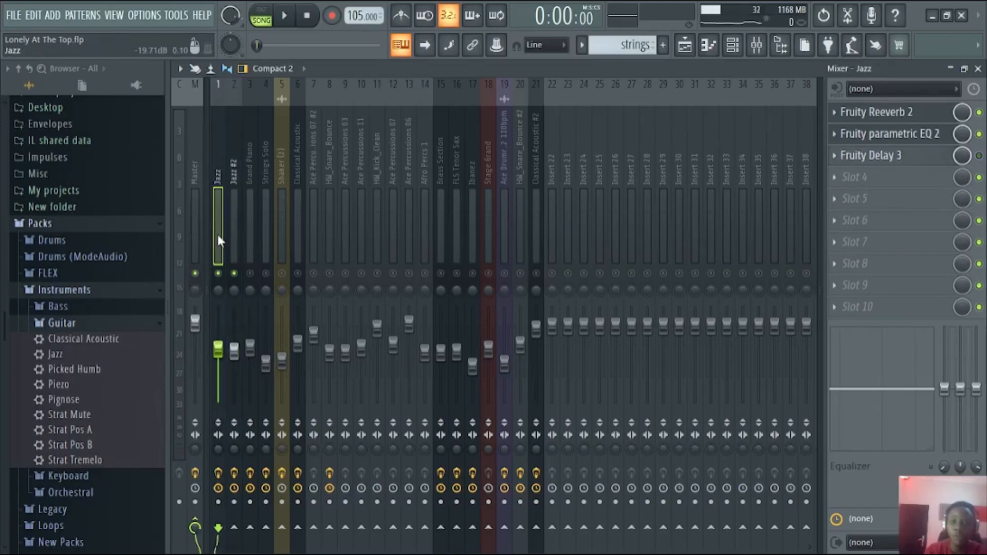
left_click(979, 155)
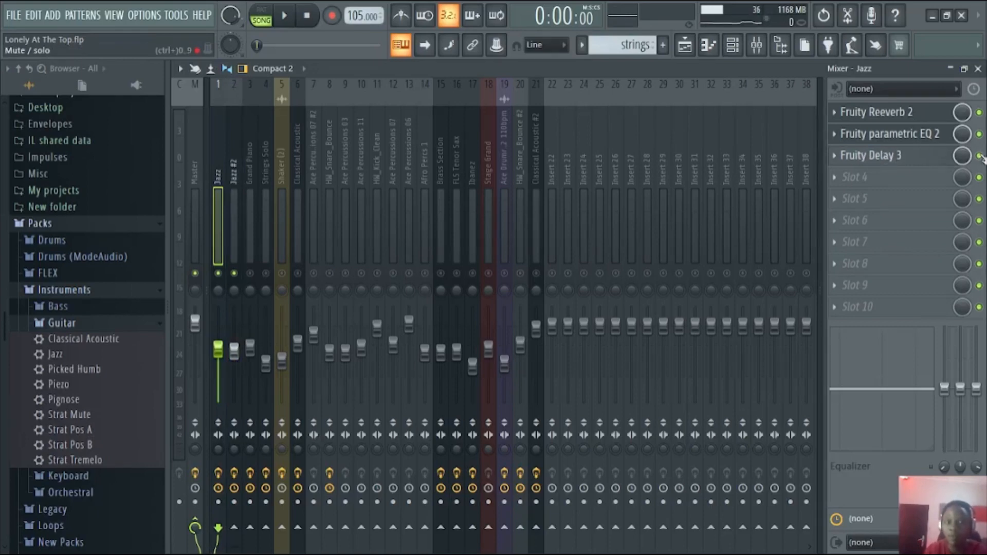
left_click(895, 166)
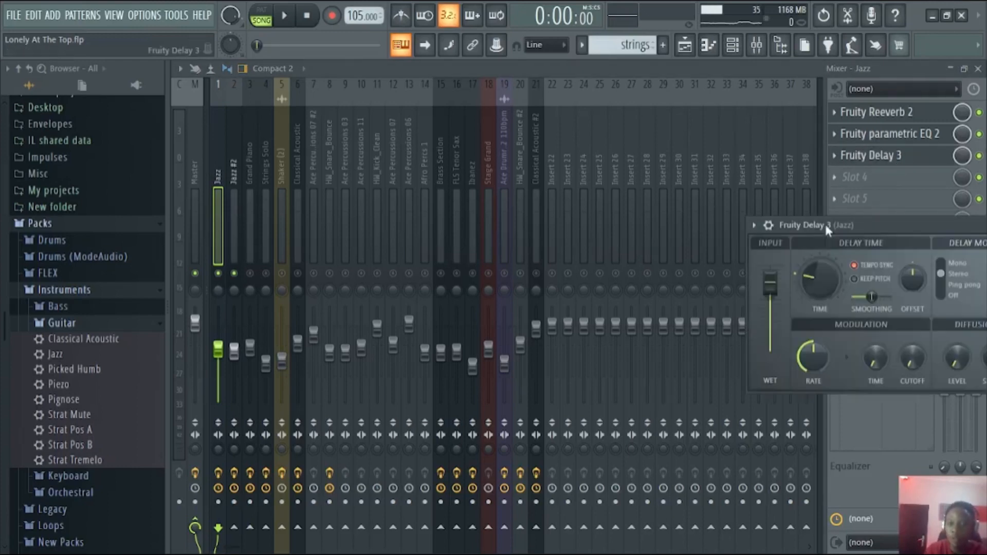
left_click_drag(850, 227, 665, 231)
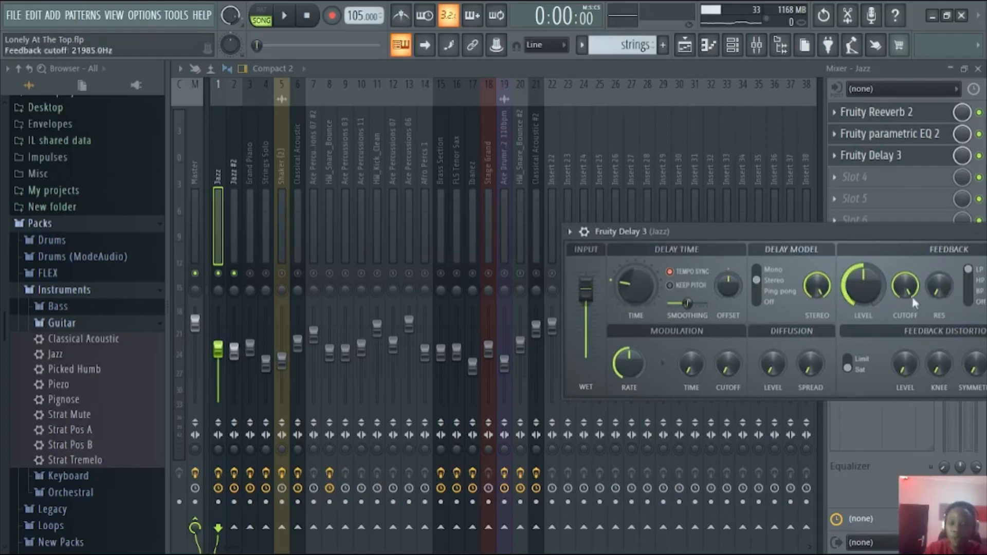
- Collapse the Fruity Delay 3 settings, select the Jazz #2 mixer track, and play the song to audition both Jazz guitars with their effects
left_click_drag(861, 226, 800, 212)
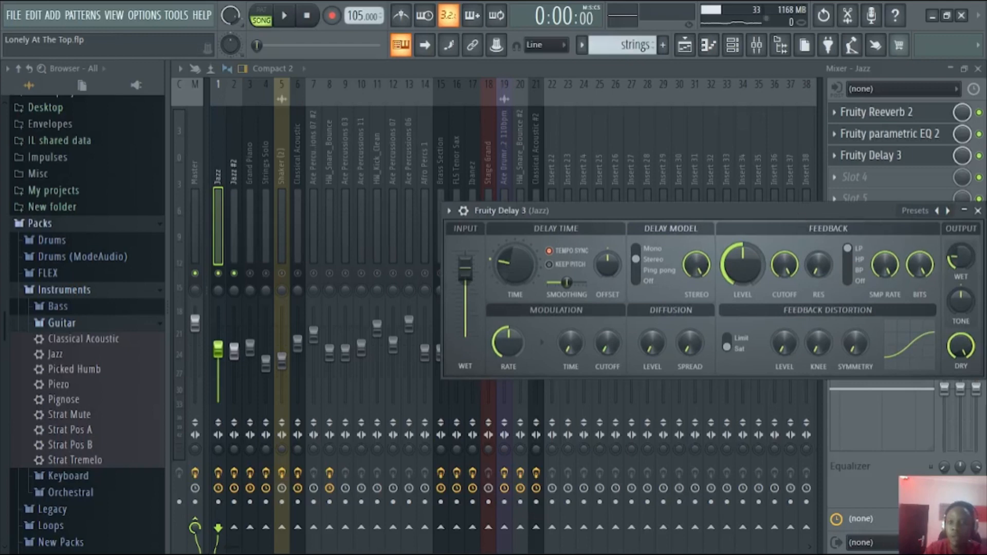
left_click(972, 211)
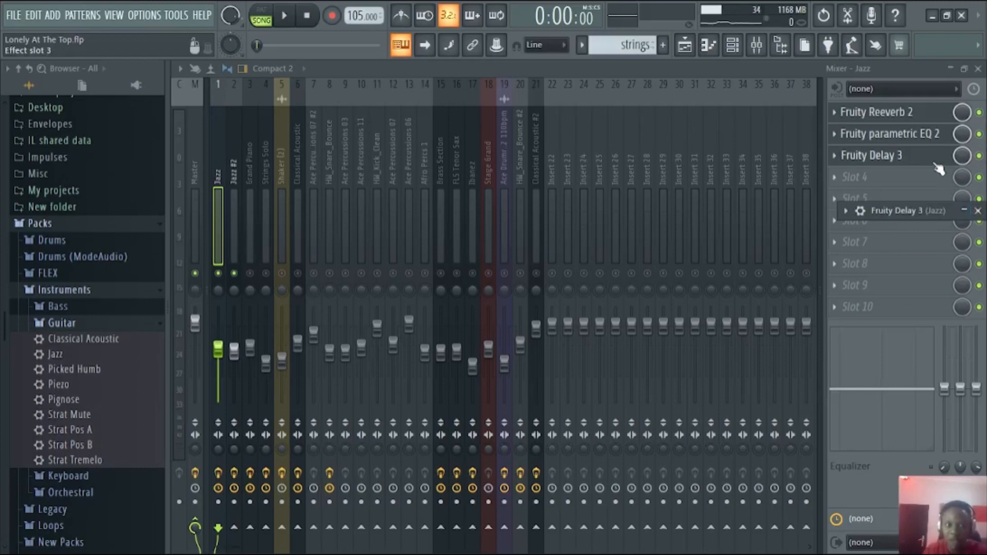
left_click(229, 223)
key("space")
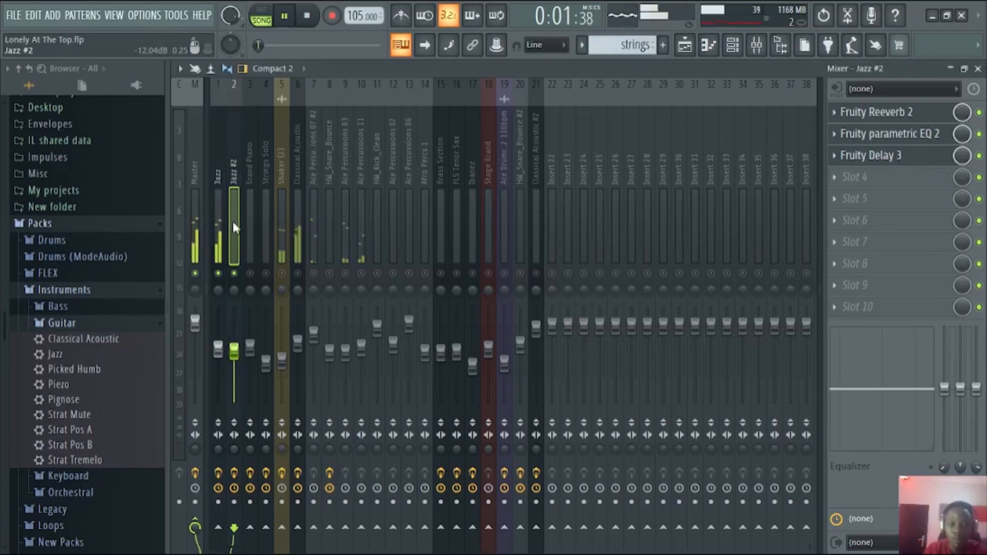
key("space")
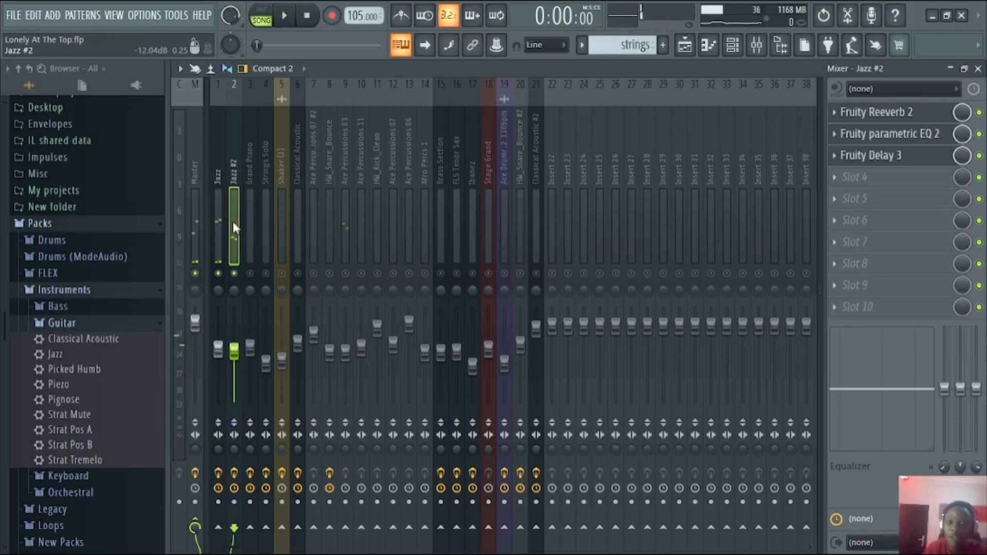
key("space")
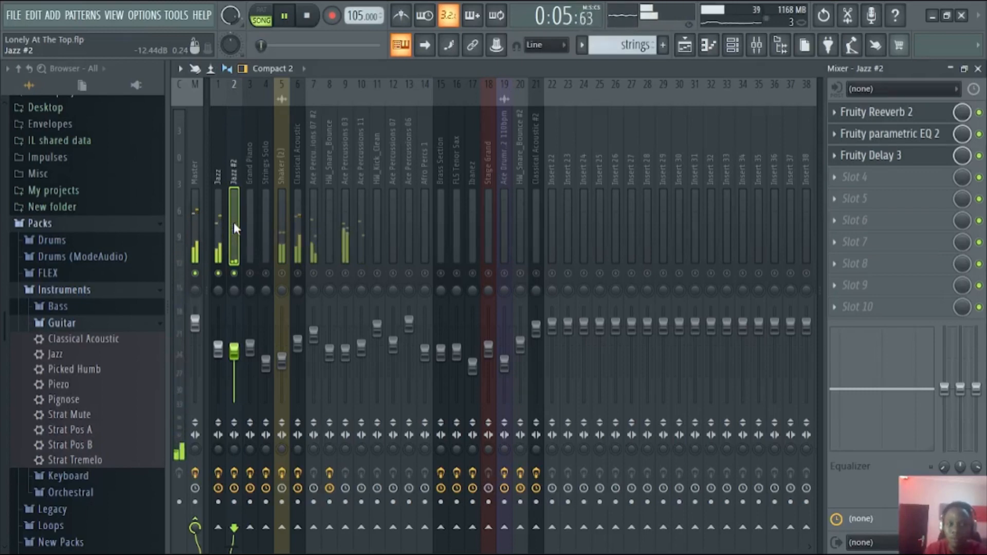
key("space")
- Select the Classical Acoustic mixer track, unmute it, and audition it together with the two Jazz guitars
left_click(293, 220)
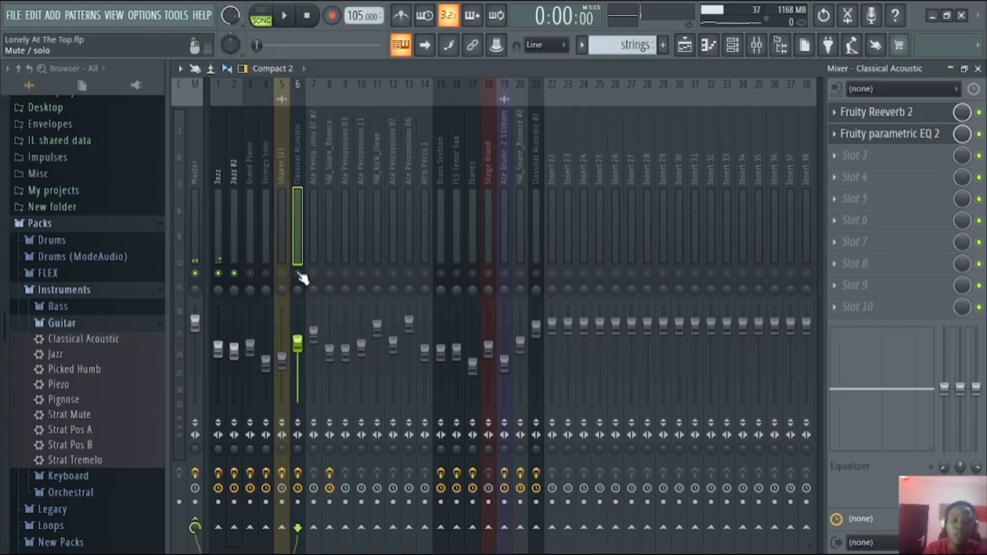
key("space")
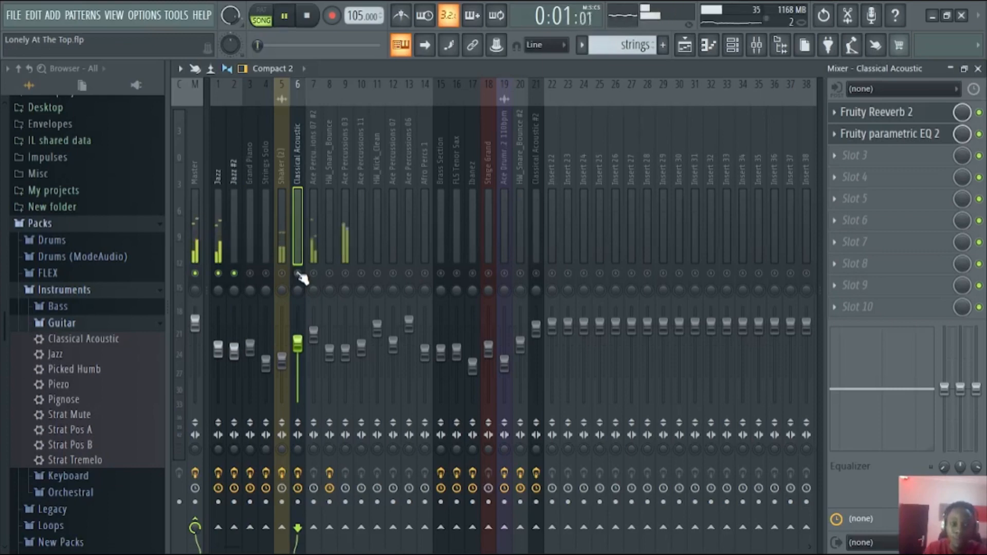
key("space")
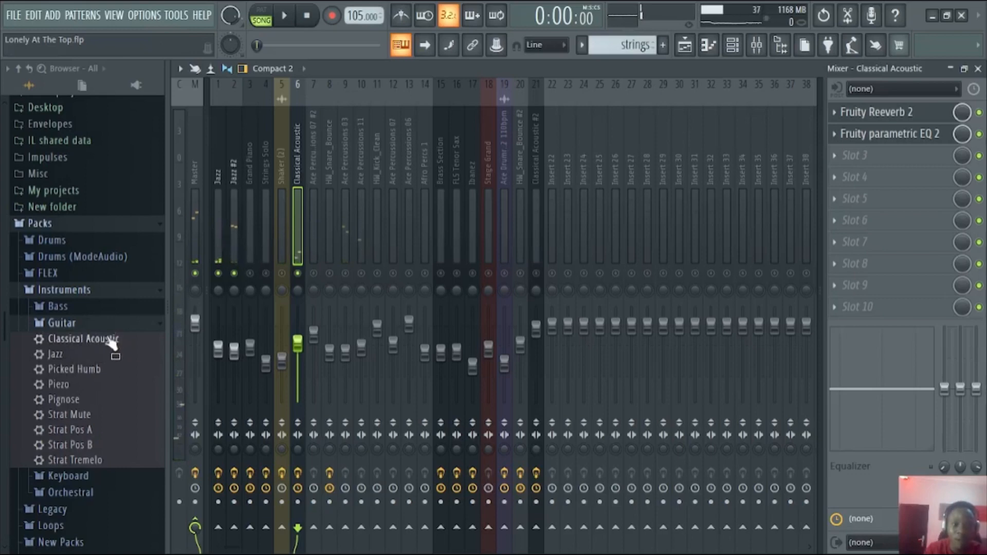
- Bypass both effects on the Classical Acoustic track, solo it, and play the dry guitar sound
key("space")
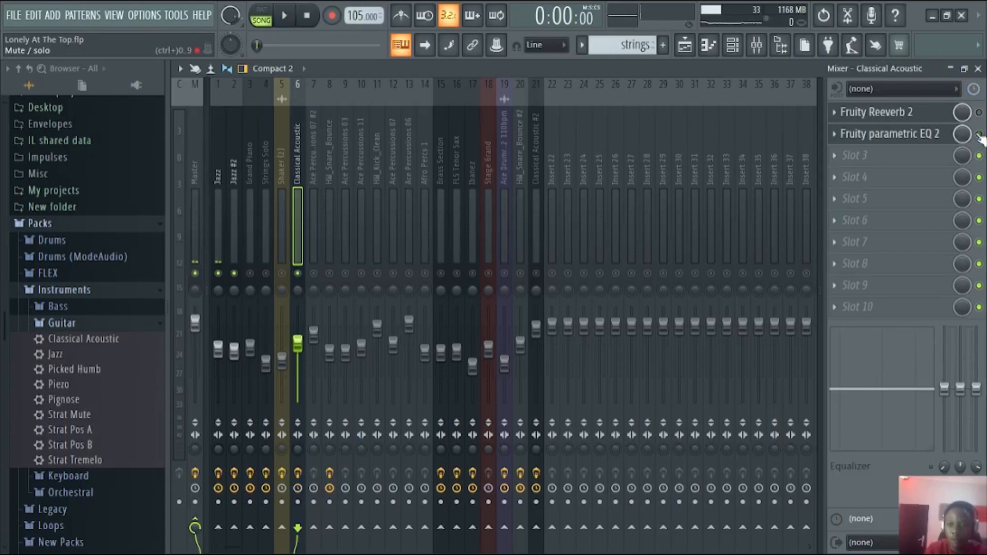
key("space")
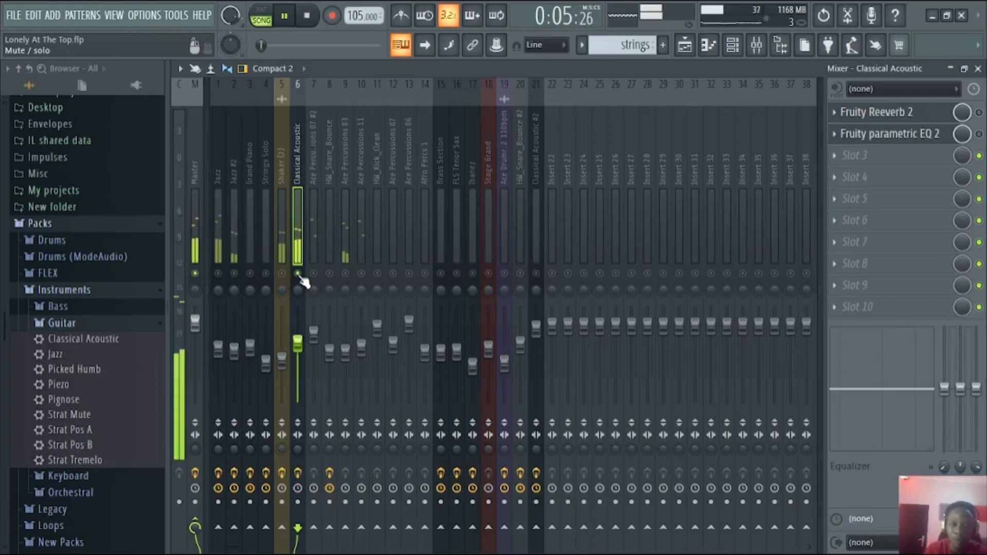
key("space")
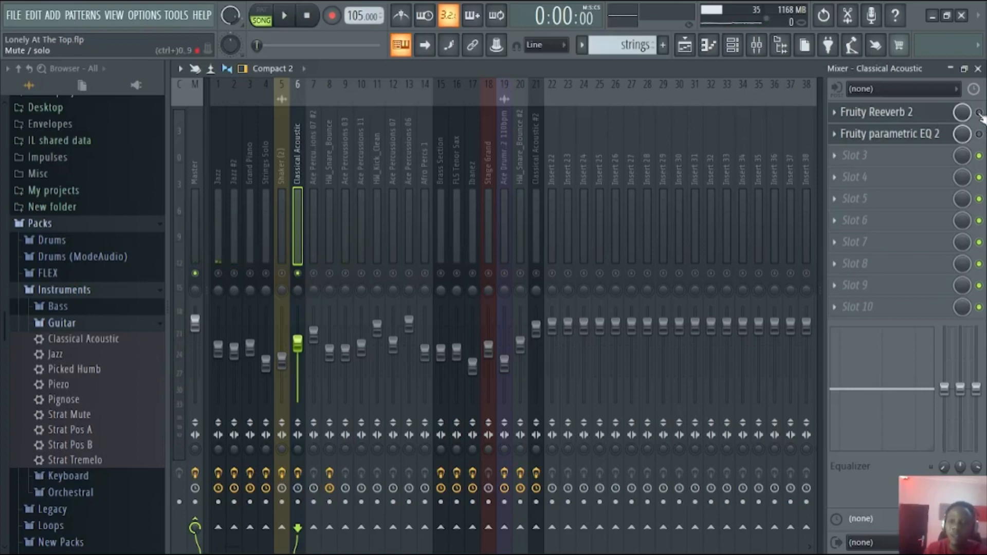
- Re-enable Fruity Reeverb 2 on the Classical Acoustic track, show its settings briefly, and audition the guitar with reverb only
left_click(910, 113)
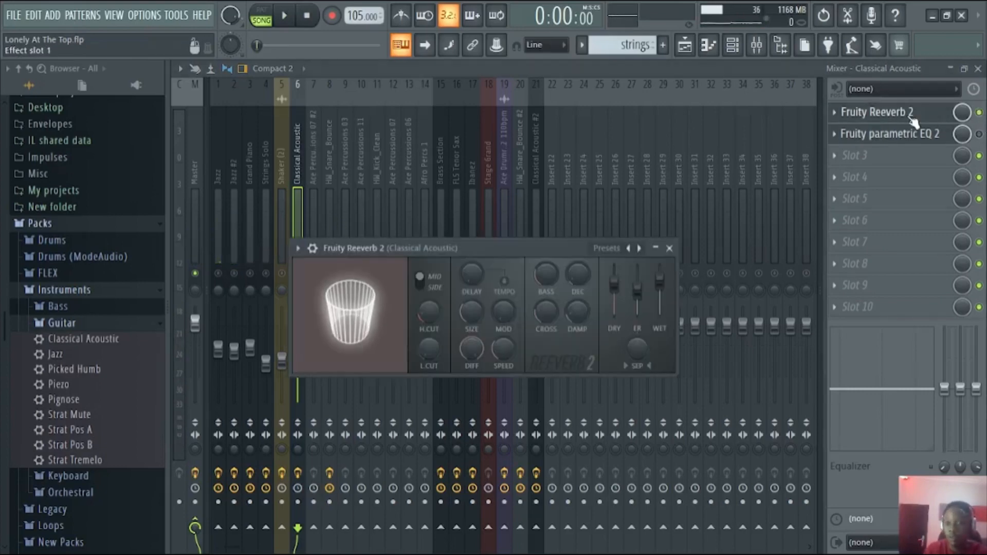
left_click(655, 248)
key("space")
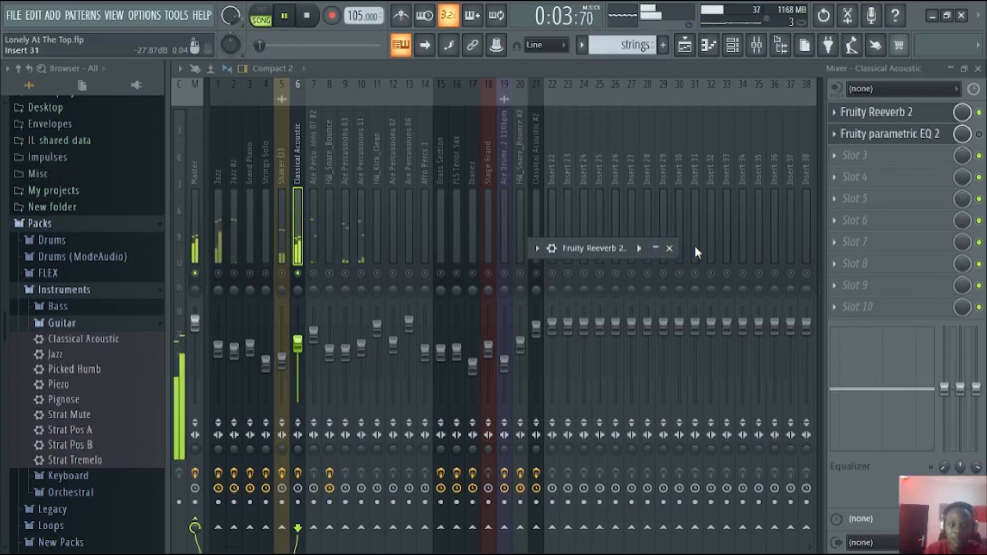
key("space")
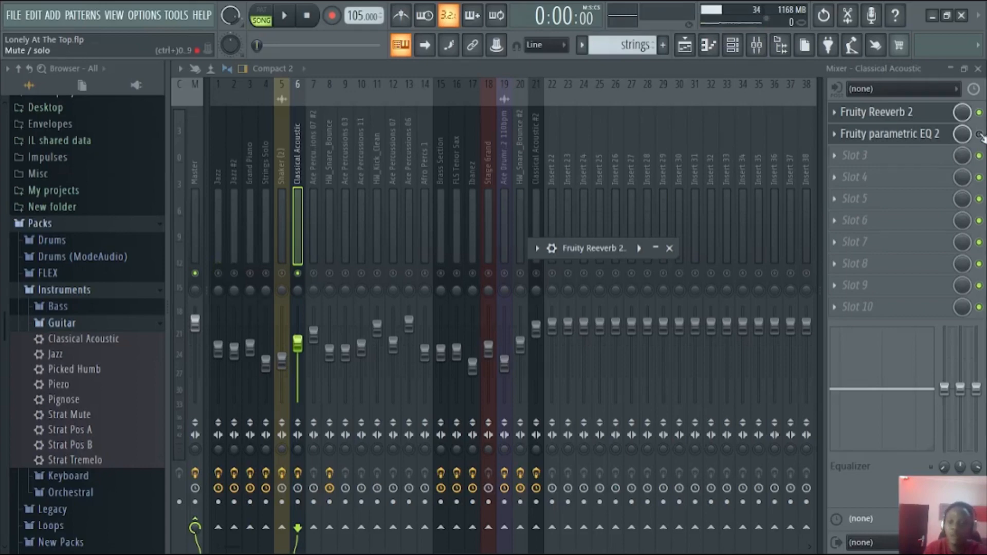
- Re-enable Fruity Parametric EQ 2 on the Classical Acoustic track, view its curve during playback, and return to the mixer
left_click(924, 140)
double_click(725, 269)
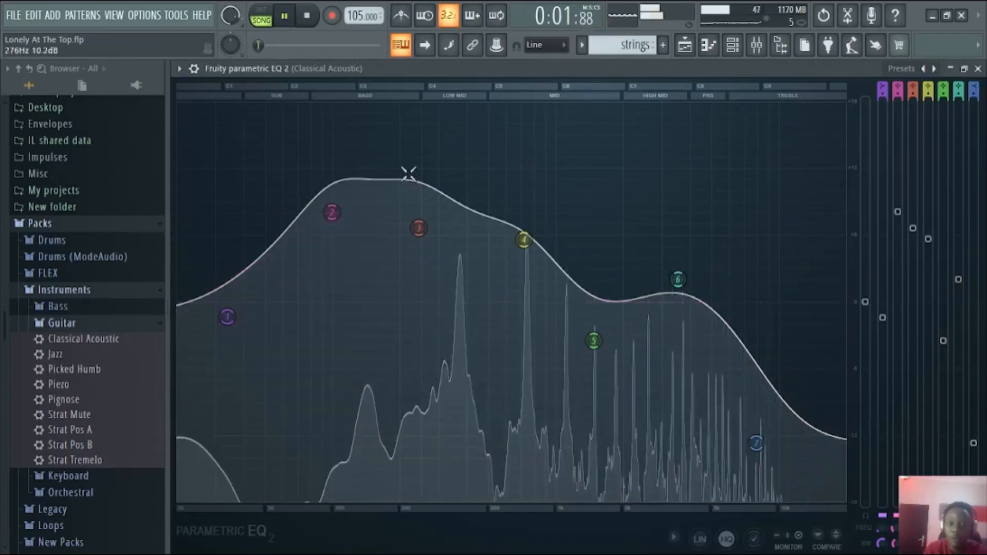
left_click(756, 44)
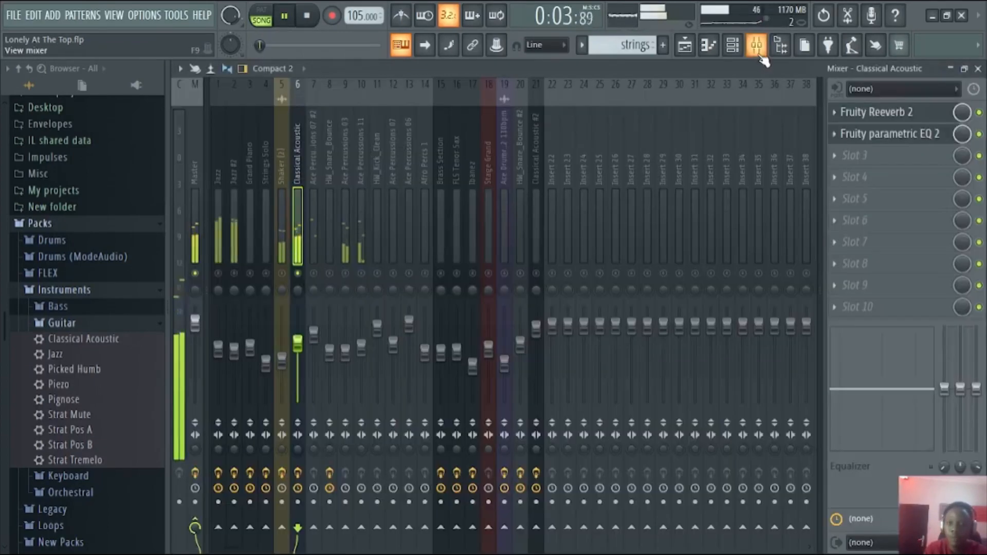
key("space")
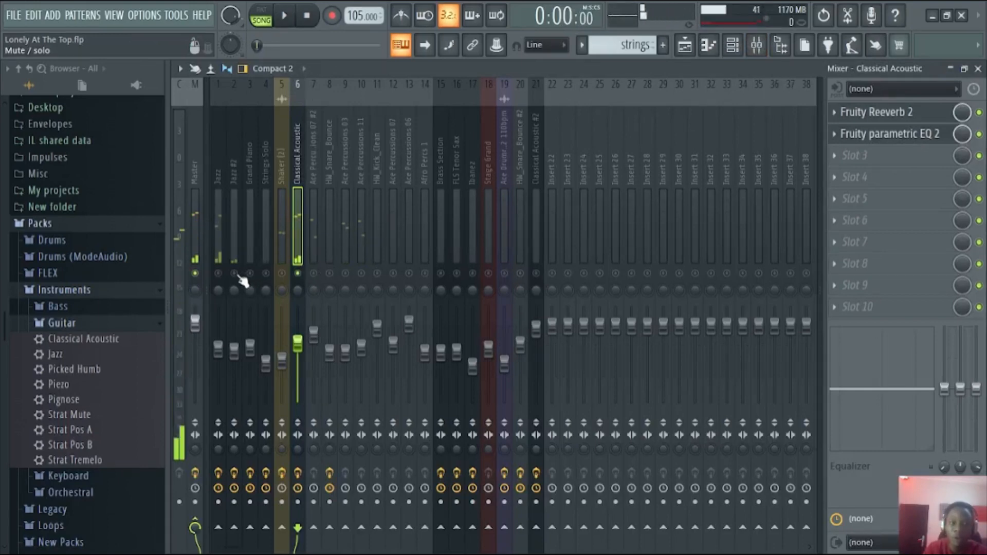
- Play the Classical Acoustic and Jazz guitars together, unmute all mixer tracks, and audition the full arrangement in the playlist
key("space")
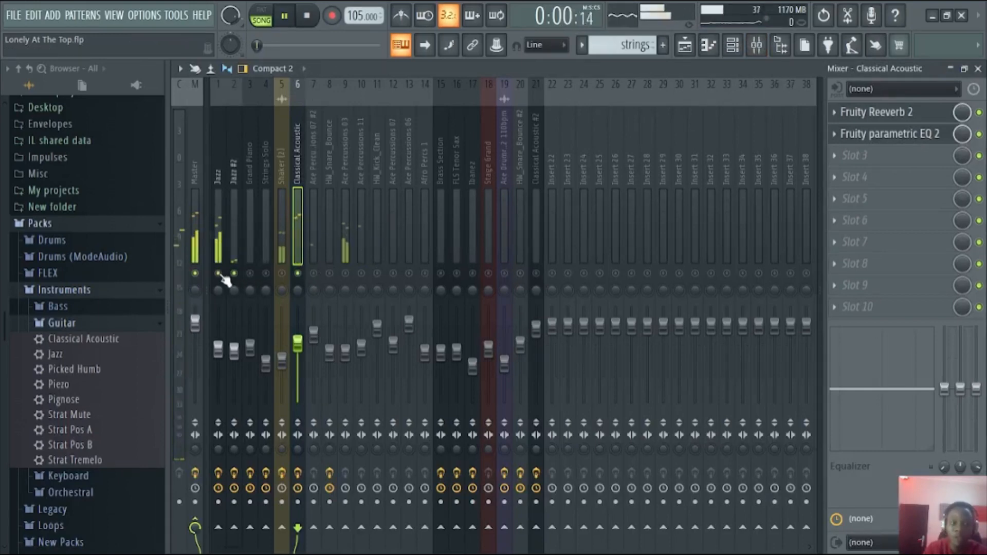
right_click(299, 274)
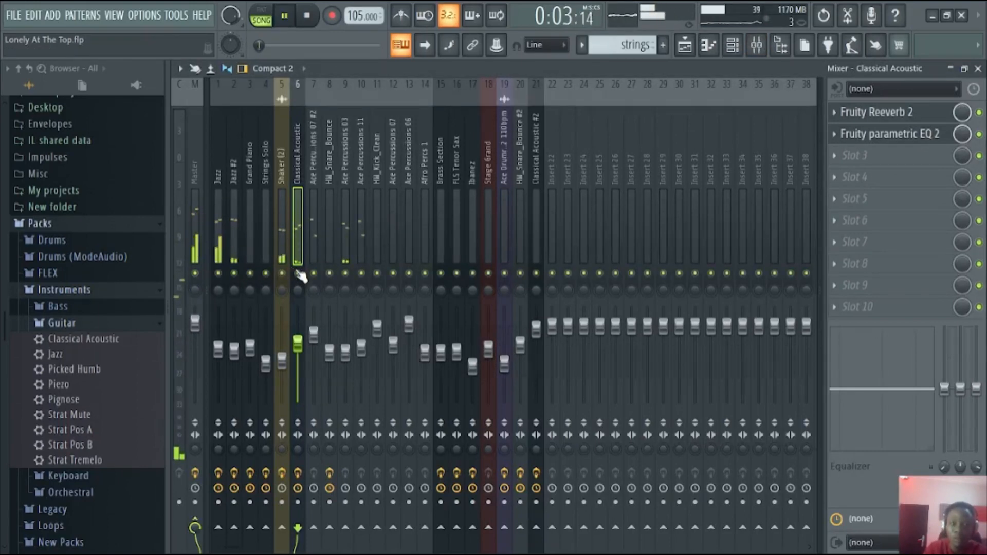
left_click(685, 46)
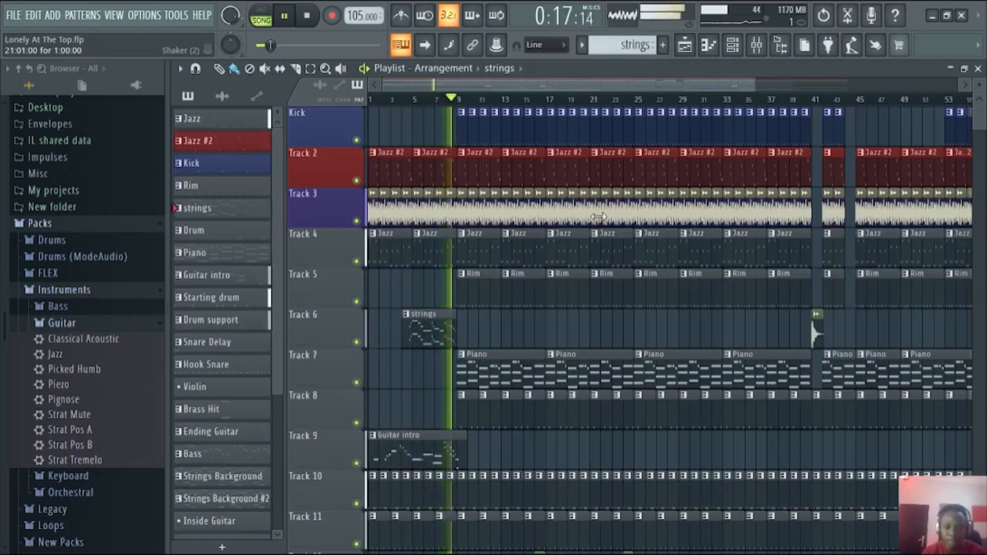
key("space")
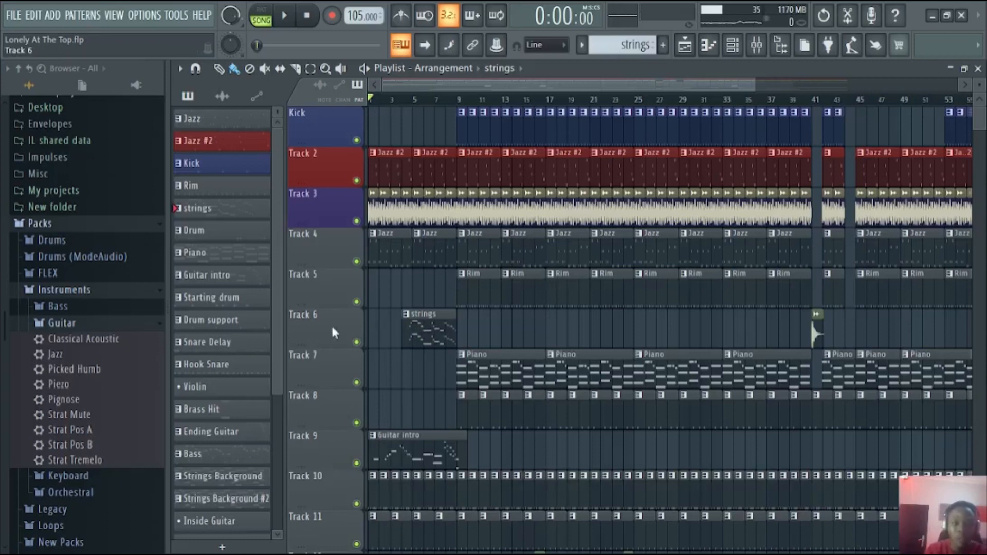
- Look through the Orchestral and Keyboard instrument presets in the Packs folder, and collapse the Keyboard folder
scroll(118, 393, "down", 5)
left_click(90, 315)
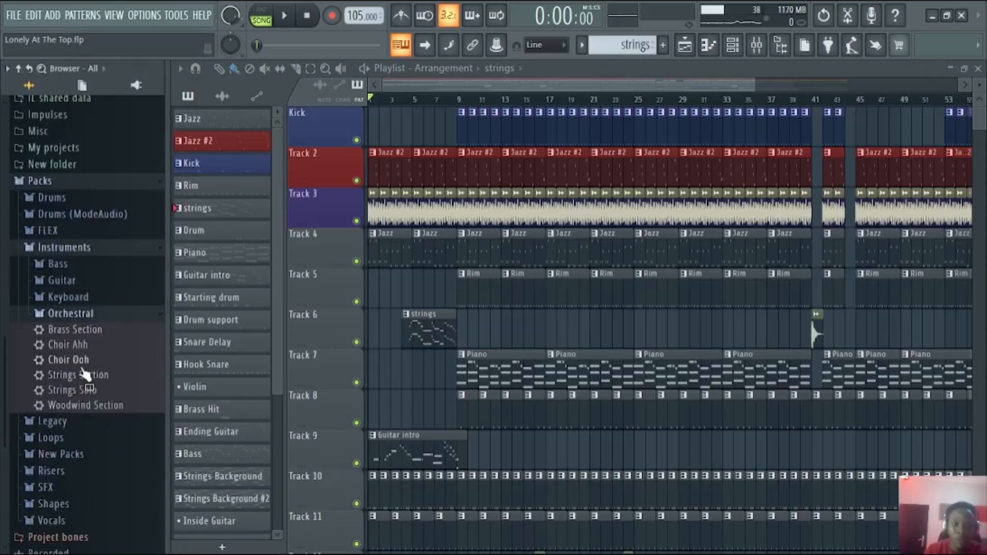
scroll(85, 374, "up", 4)
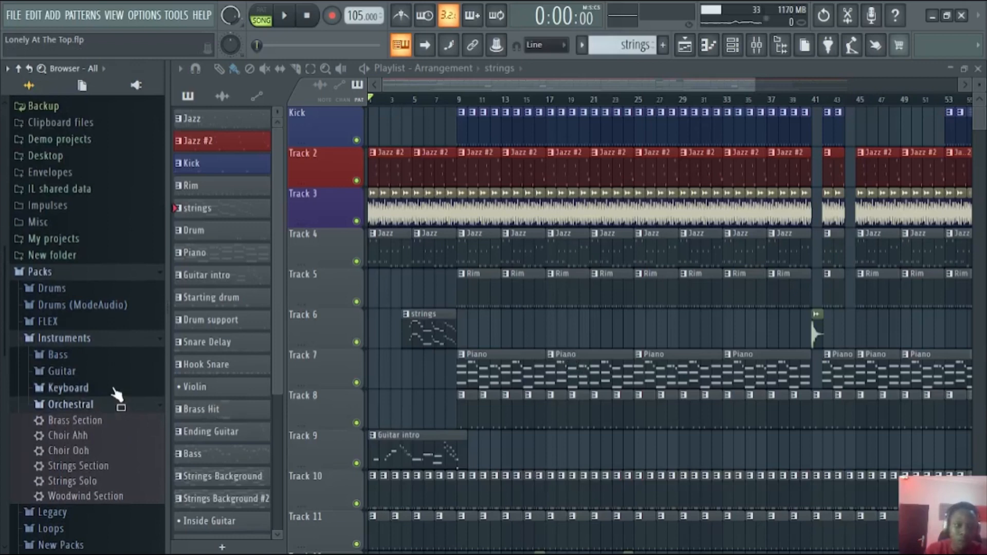
left_click(72, 388)
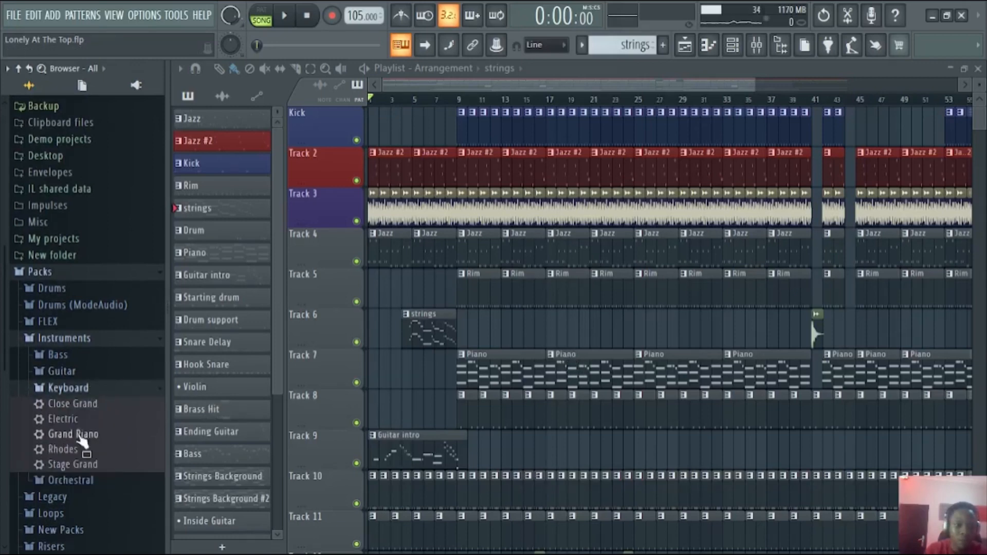
left_click(90, 389)
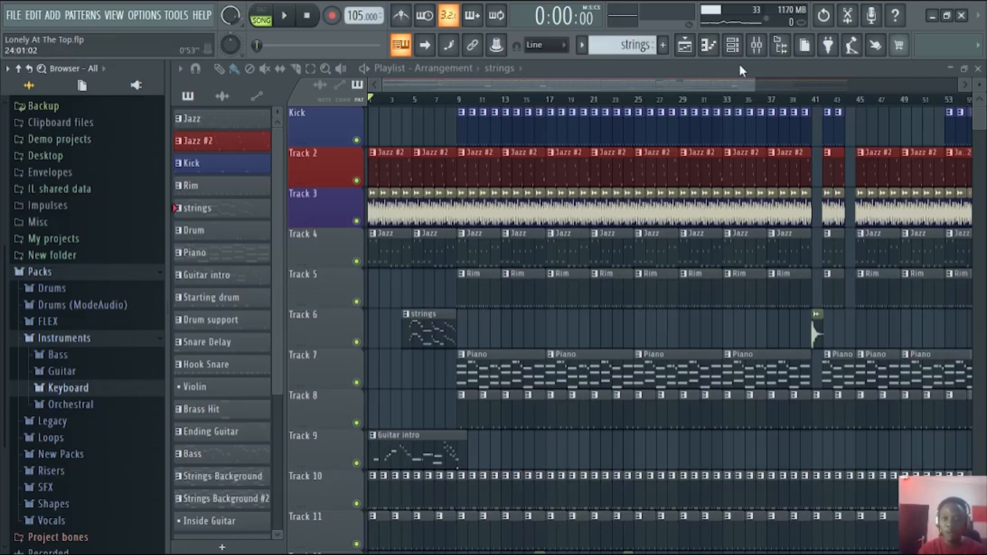
- Solo the Shaker (2) mixer track, bypass its Fruity Reeverb 2, and play the dry shaker
left_click(758, 47)
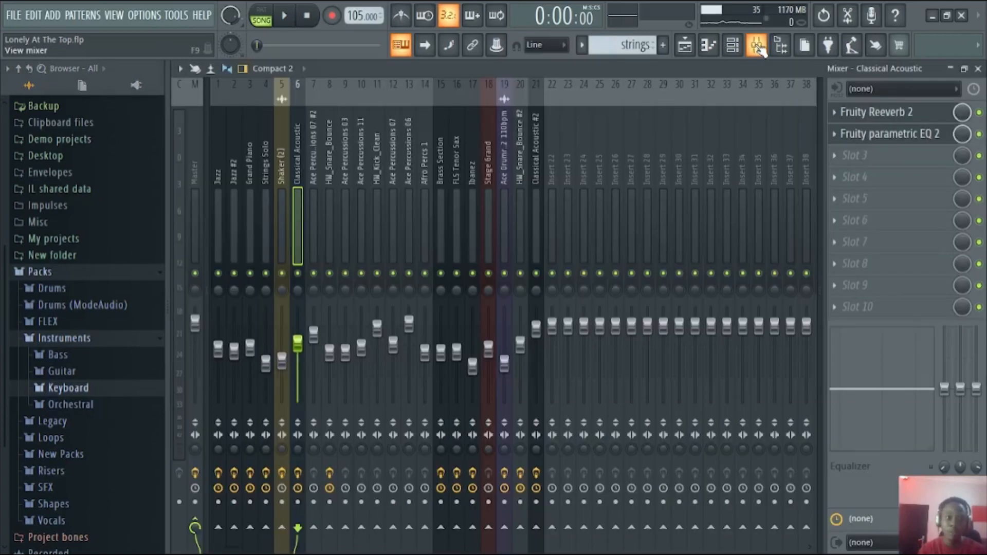
left_click(283, 249)
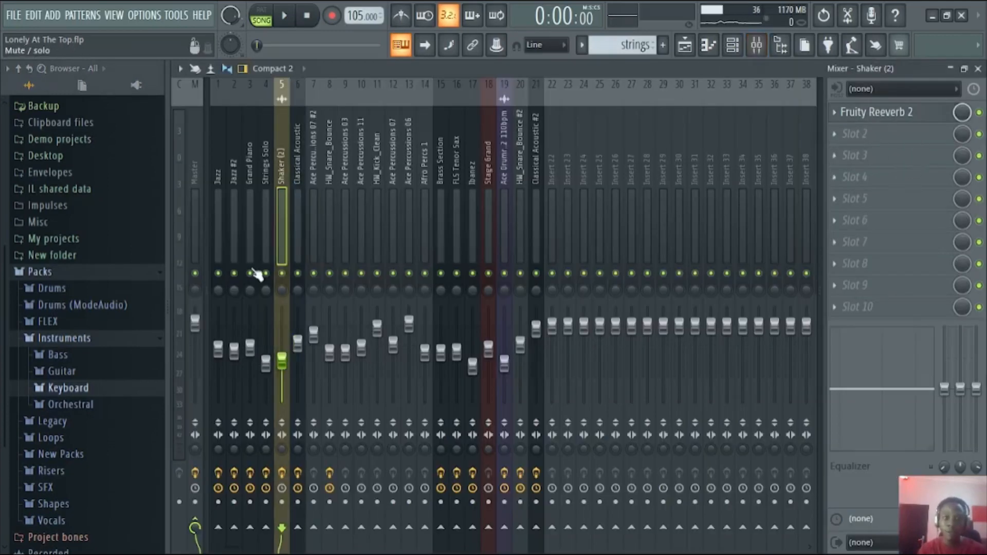
right_click(282, 274)
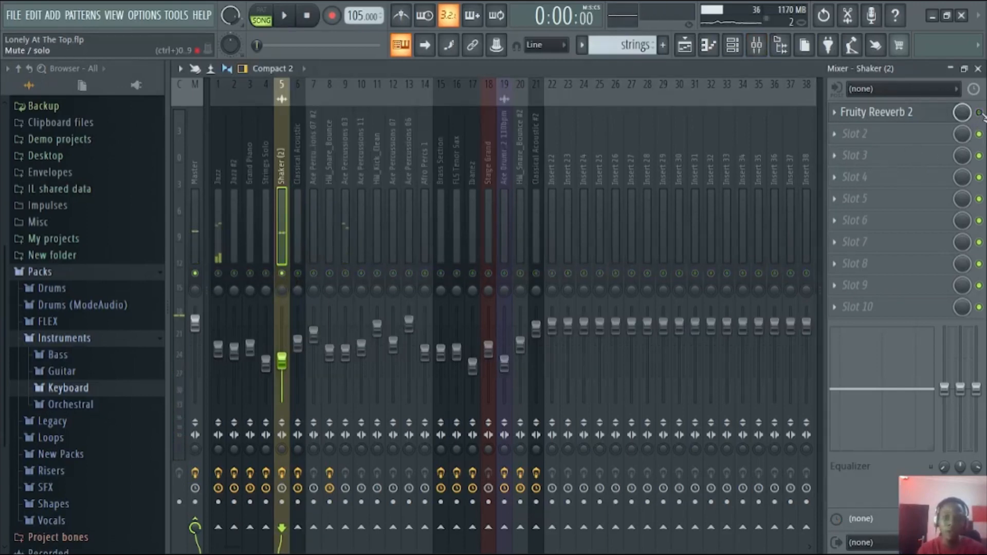
key("space")
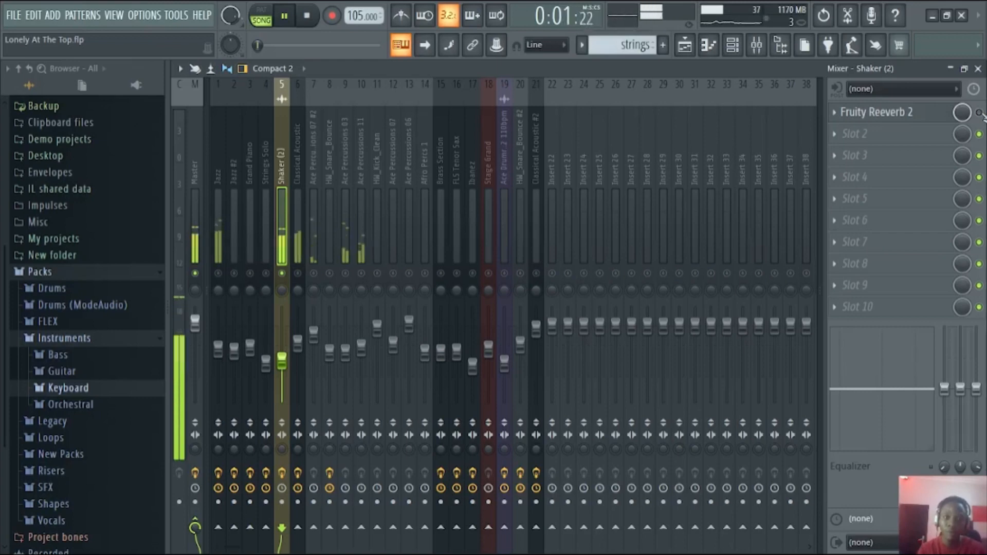
key("space")
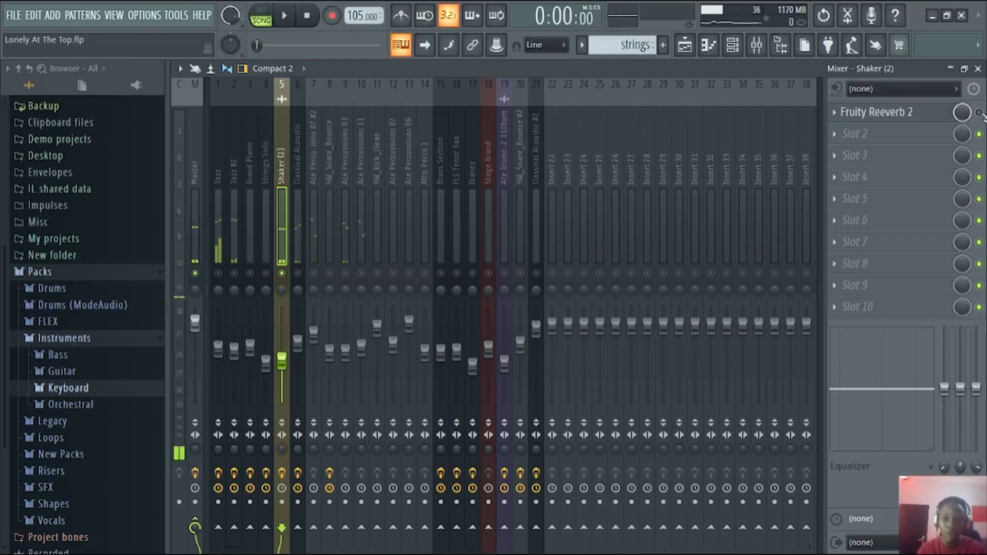
- Re-enable Fruity Reeverb 2 on the Shaker (2) track, audition the shaker with reverb, and unsolo the track
key("space")
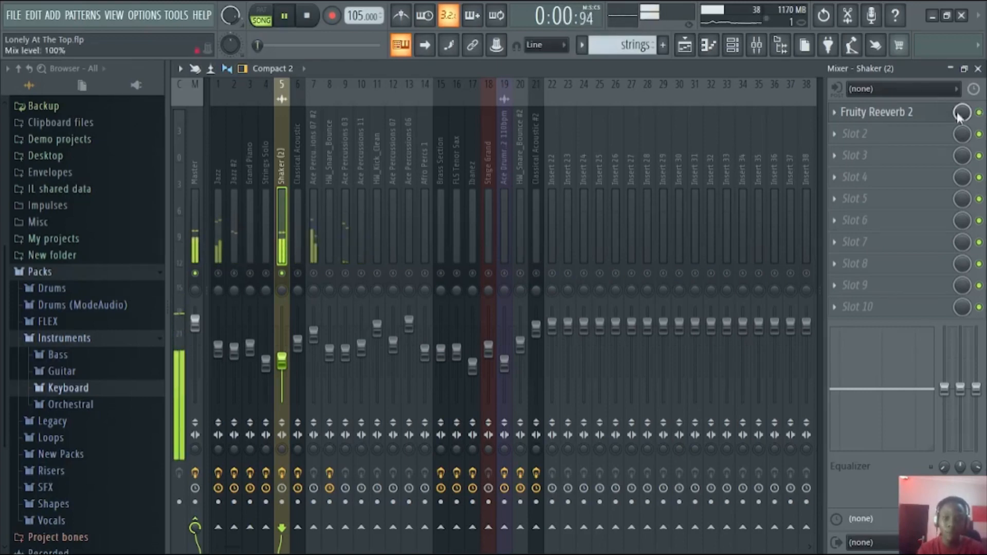
key("space")
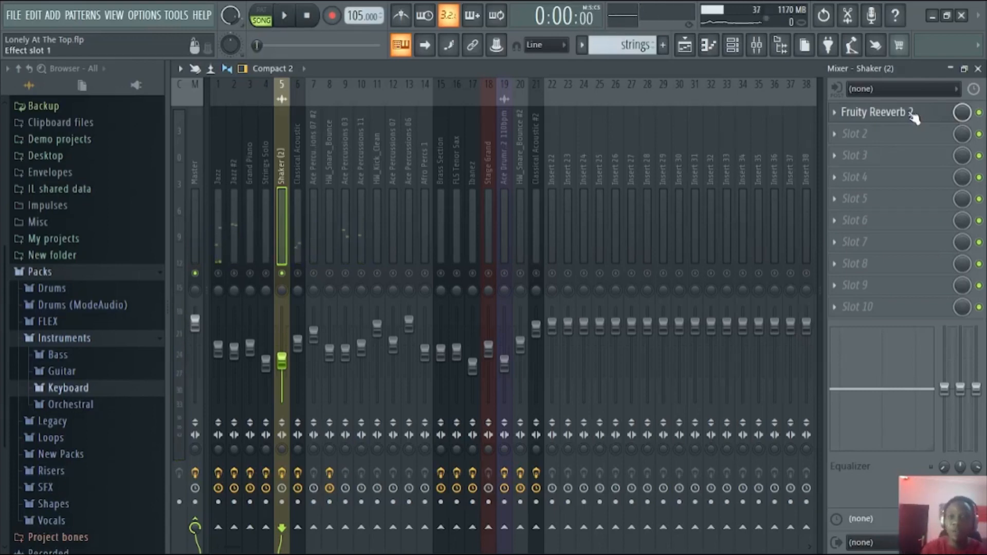
right_click(281, 274)
right_click(282, 273)
right_click(282, 274)
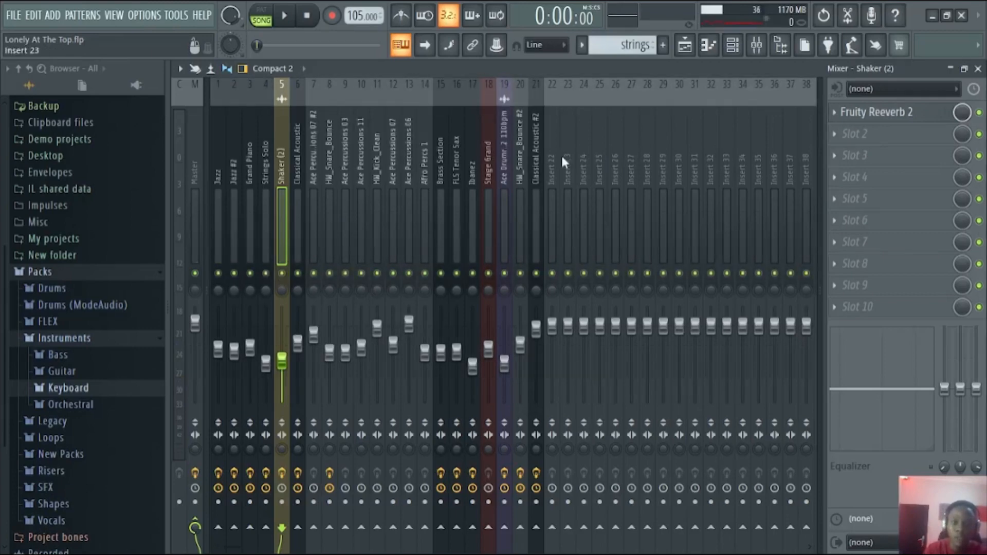
- Select the Ibanez mixer track, switch to the playlist, and show the Bass instrument presets in the Packs folder
left_click(472, 194)
left_click(693, 56)
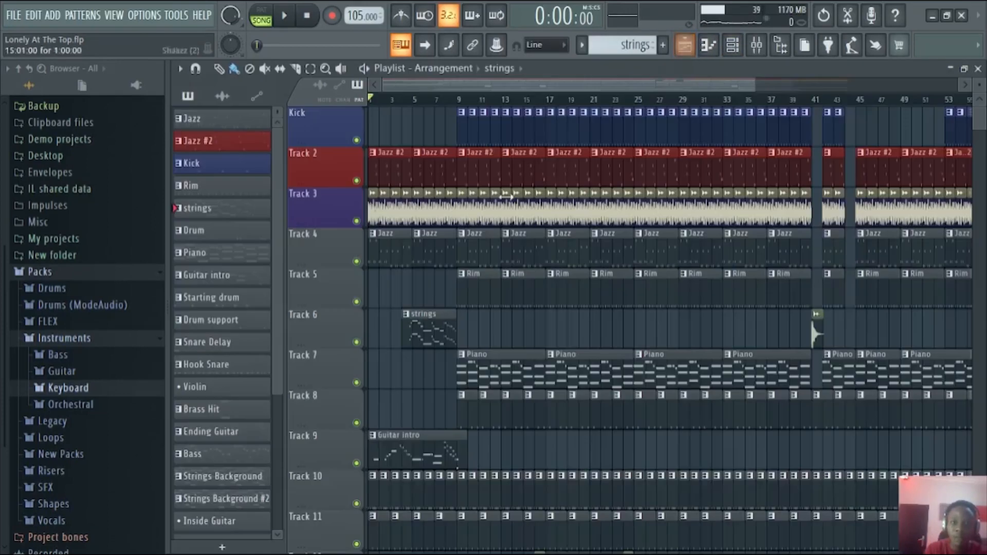
scroll(81, 386, "down", 3)
left_click(57, 264)
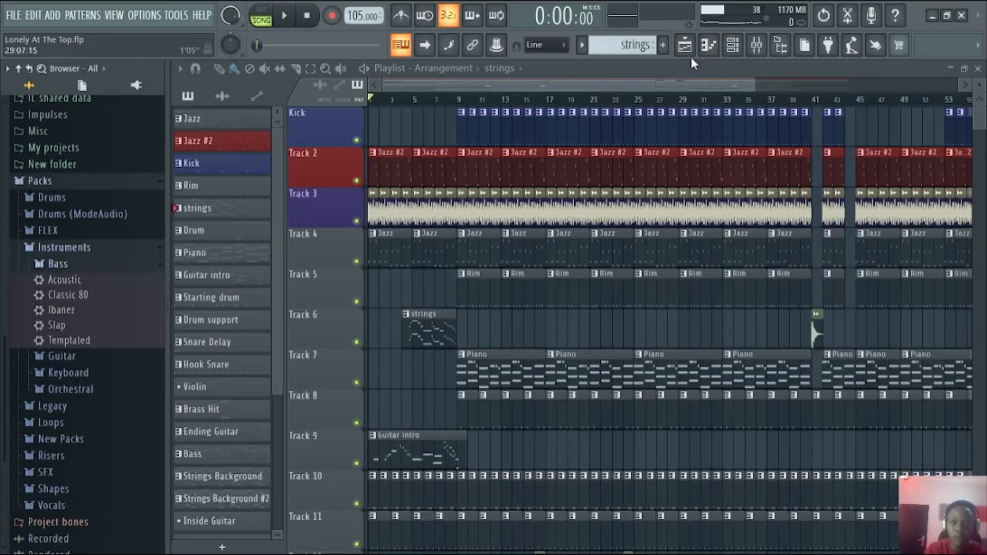
- Play the song with the full arrangement in view, muting Track 18 with the Solo clip during playback and unmuting it
scroll(757, 86, "down", 2)
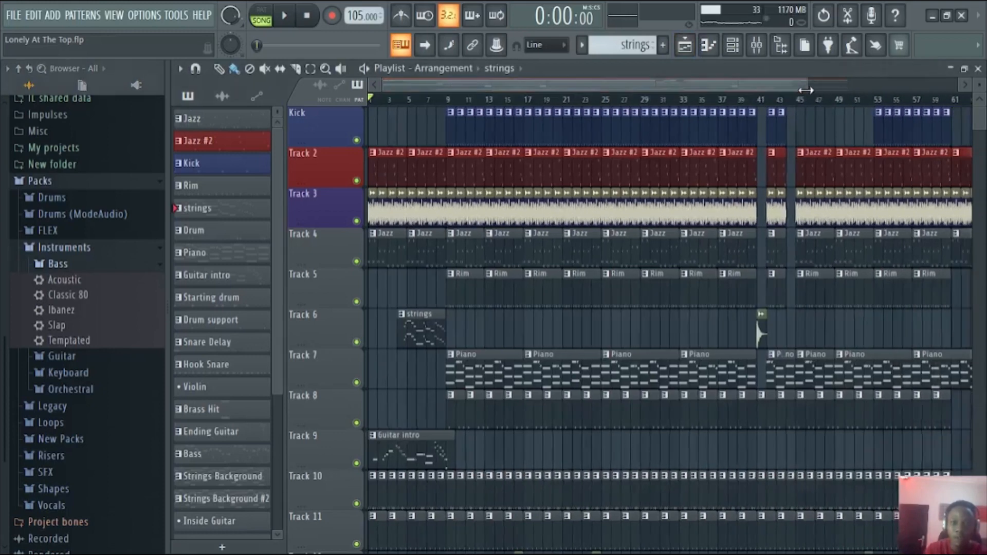
key("space")
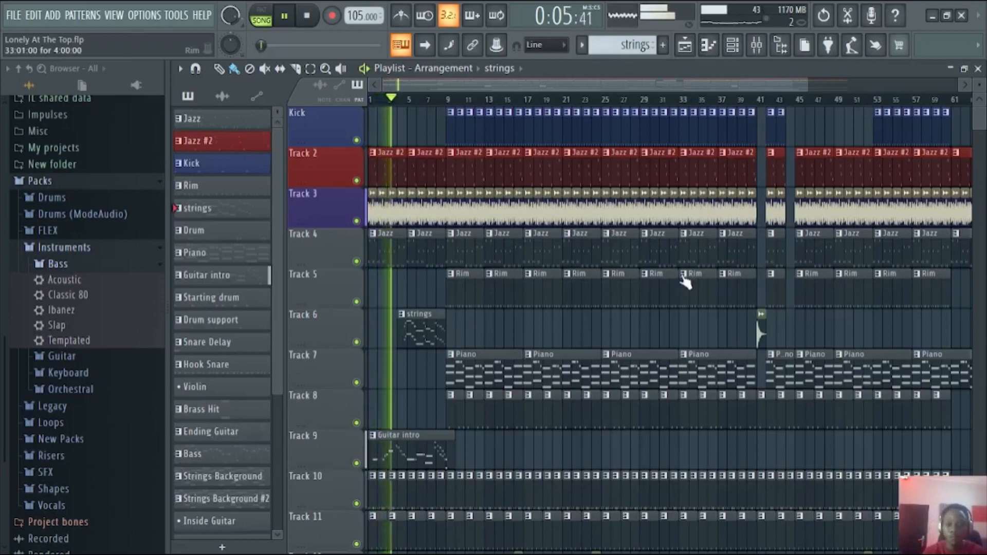
left_click_drag(803, 88, 977, 88)
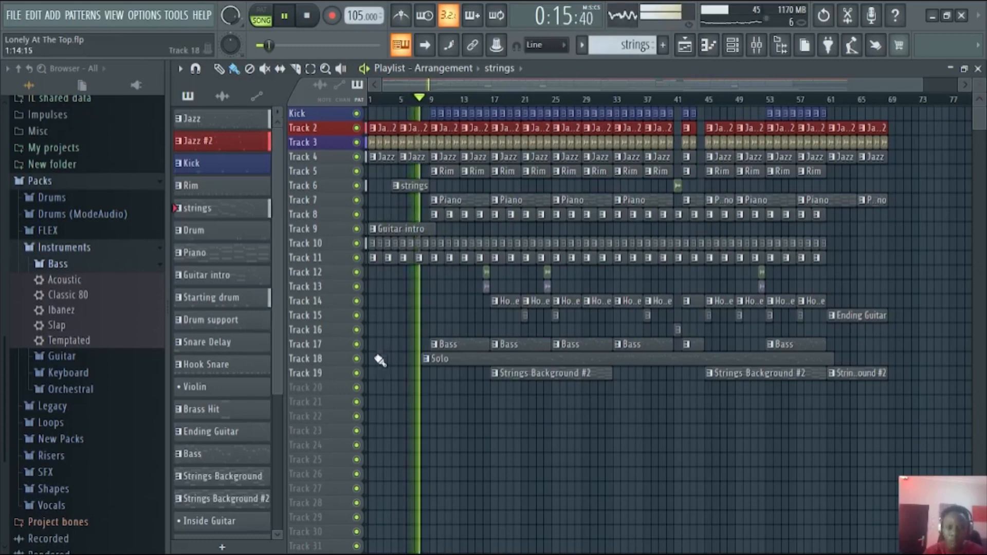
left_click(357, 359)
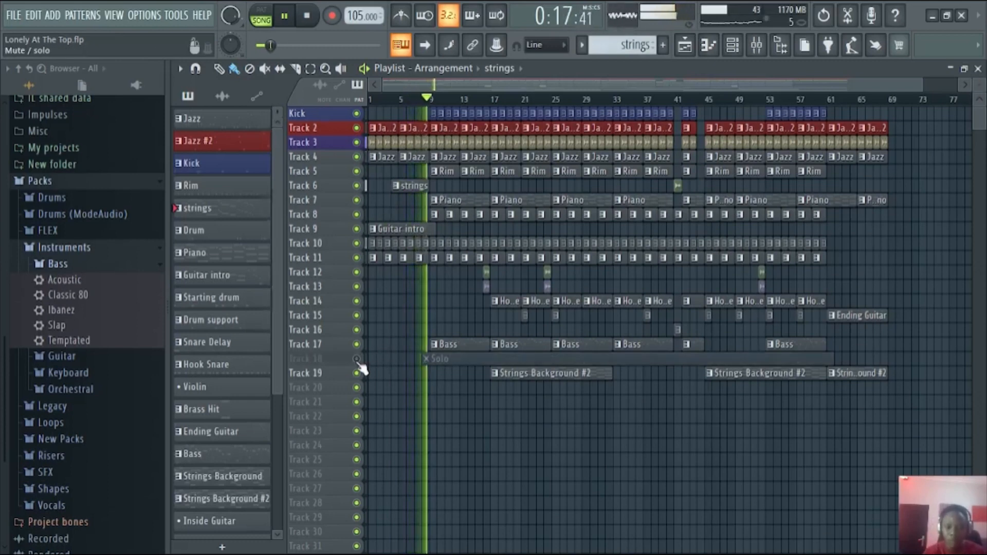
left_click(357, 360)
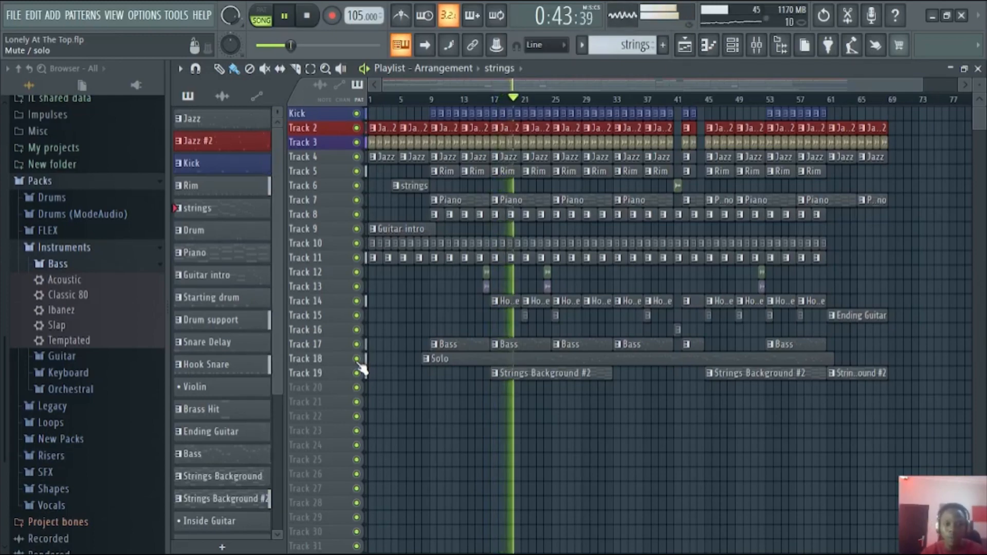
- Check the Master and Jazz mixer tracks while the song plays, return to the playlist, and stop playback
left_click(756, 45)
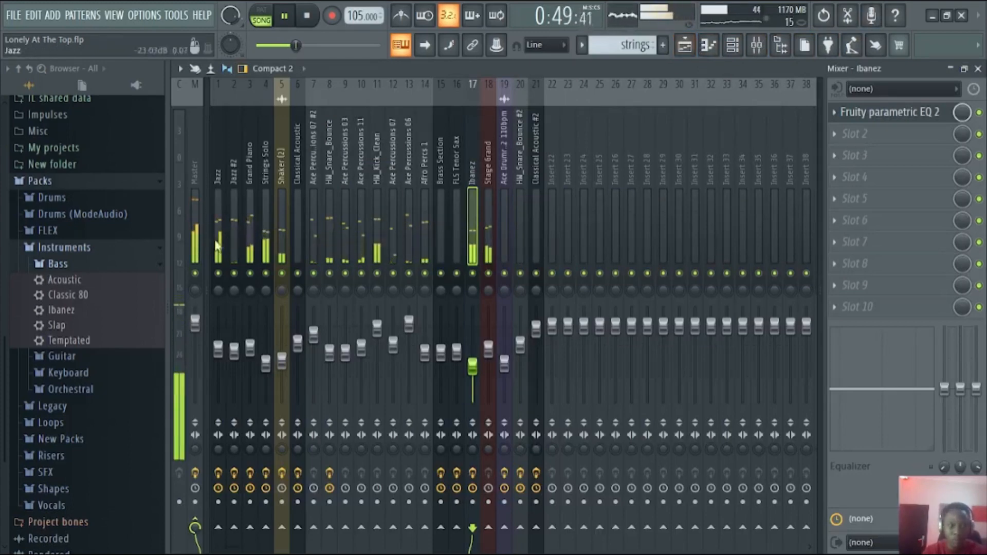
left_click(199, 235)
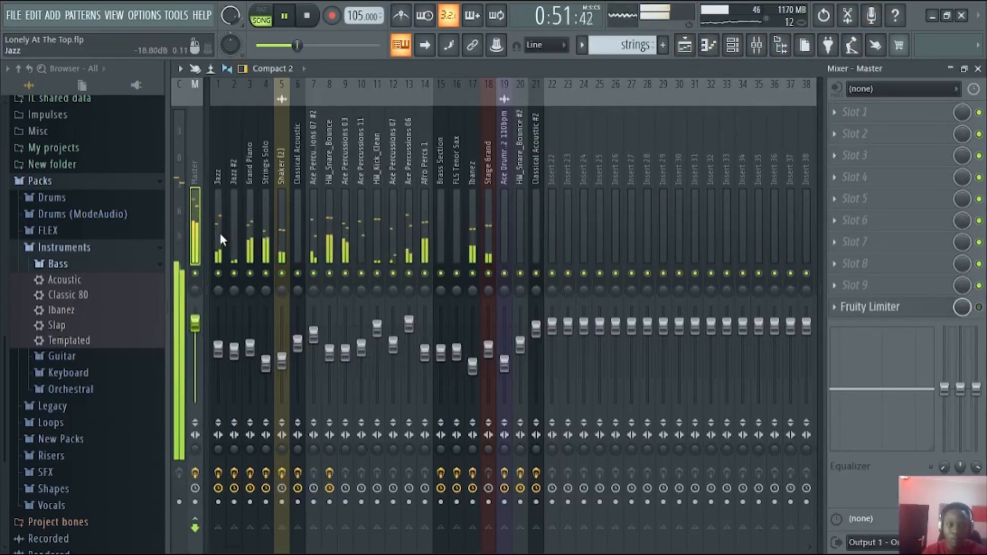
left_click(220, 238)
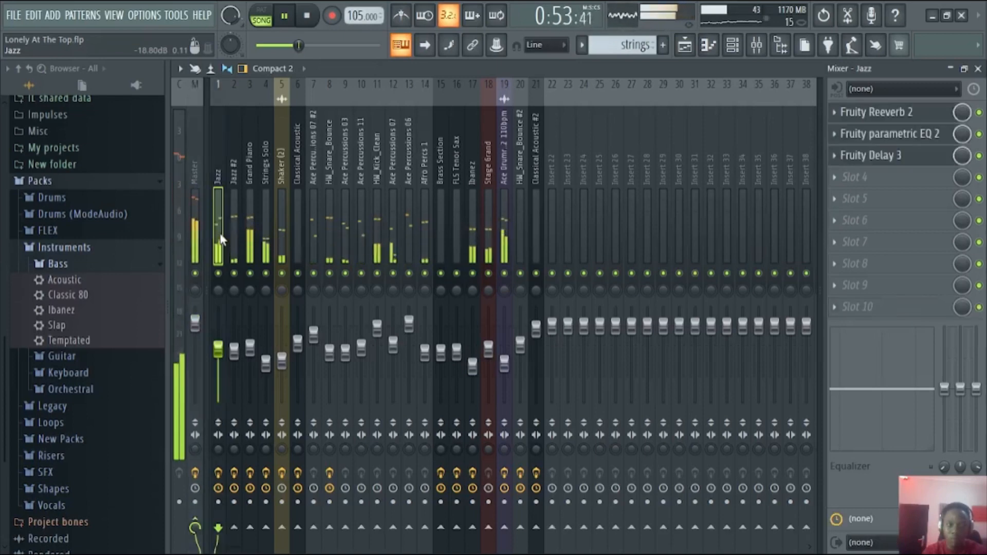
left_click(684, 45)
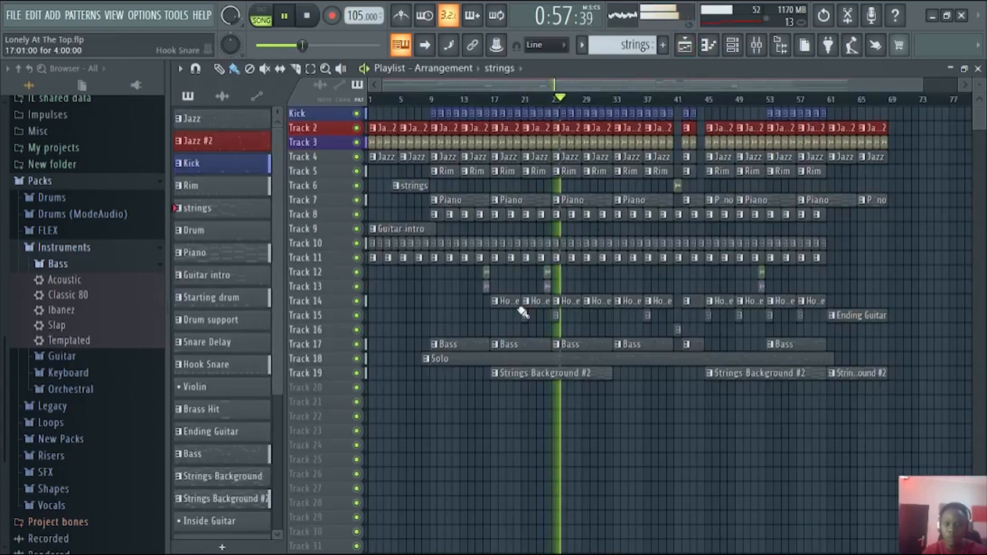
key("space")
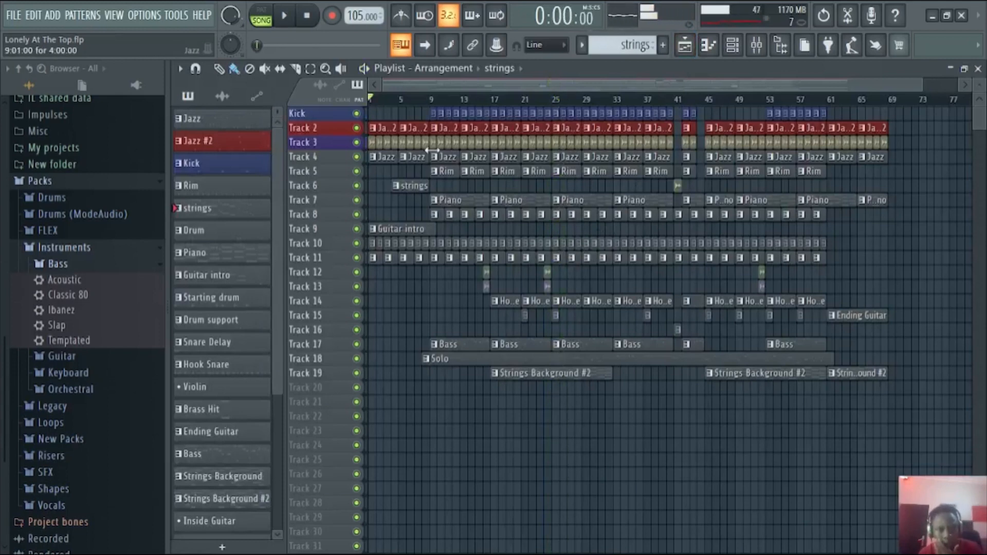